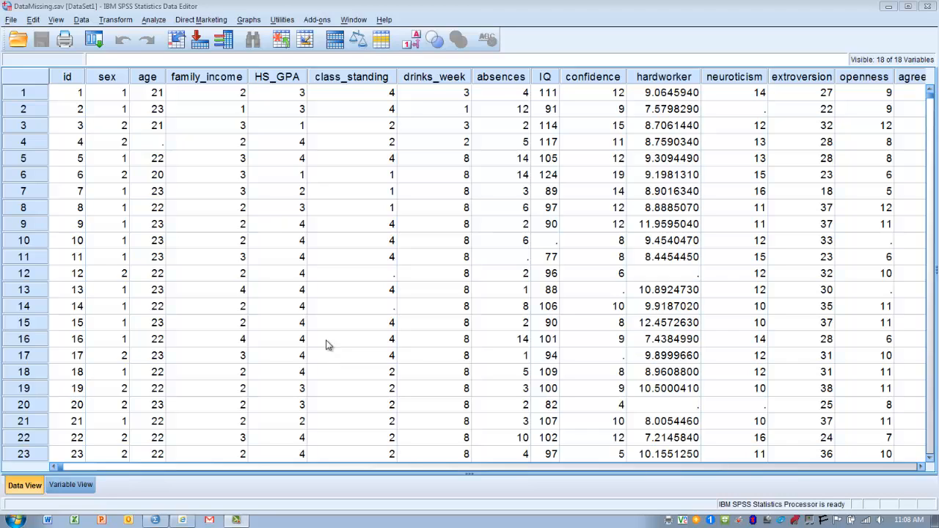
Start a multiple imputation pattern analysis across all variables from sex to final_grade, leaving out id.
click(154, 20)
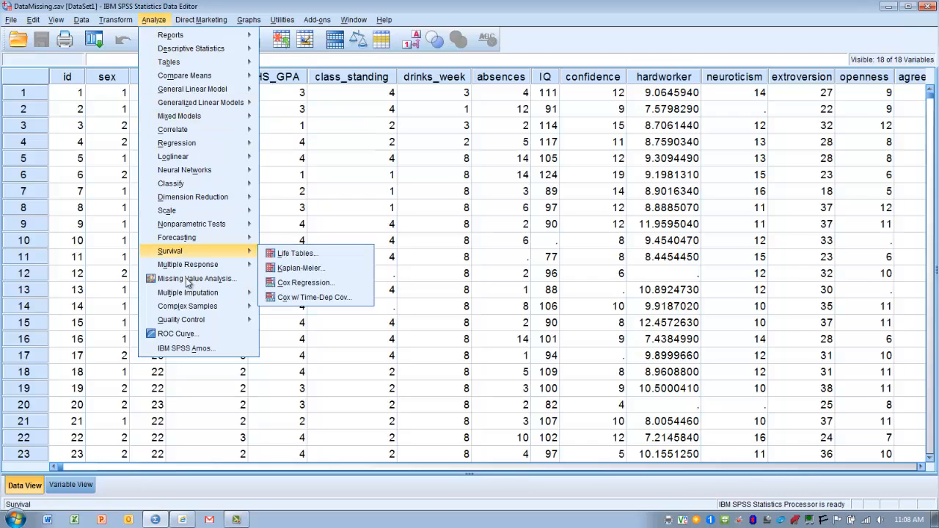
mouse_move(187, 293)
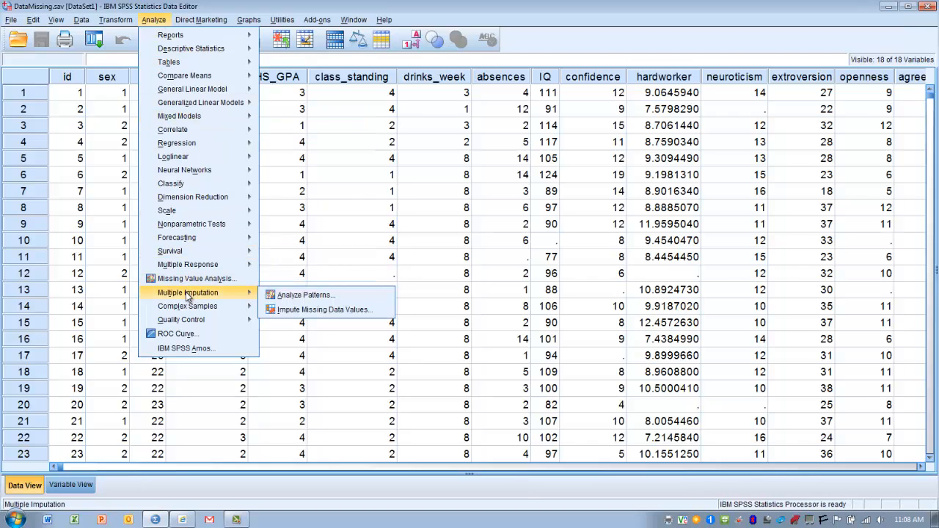
click(273, 297)
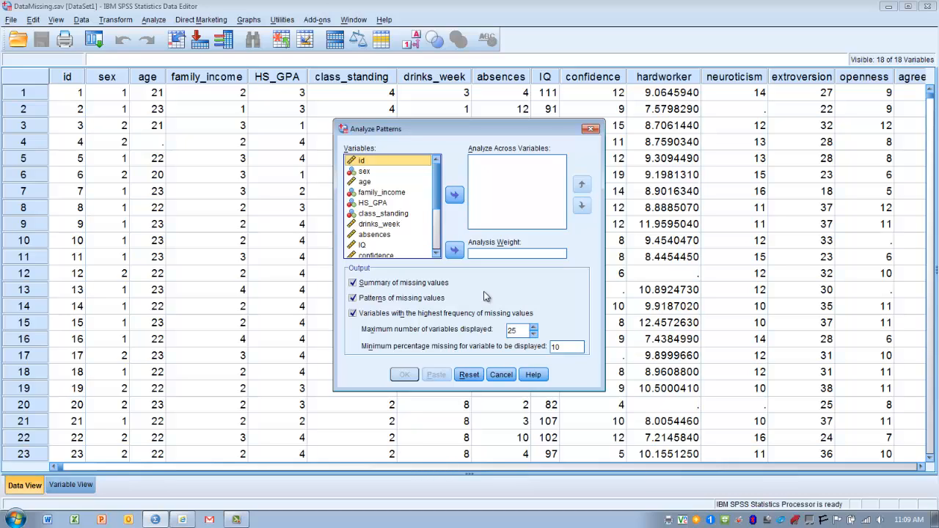
click(365, 173)
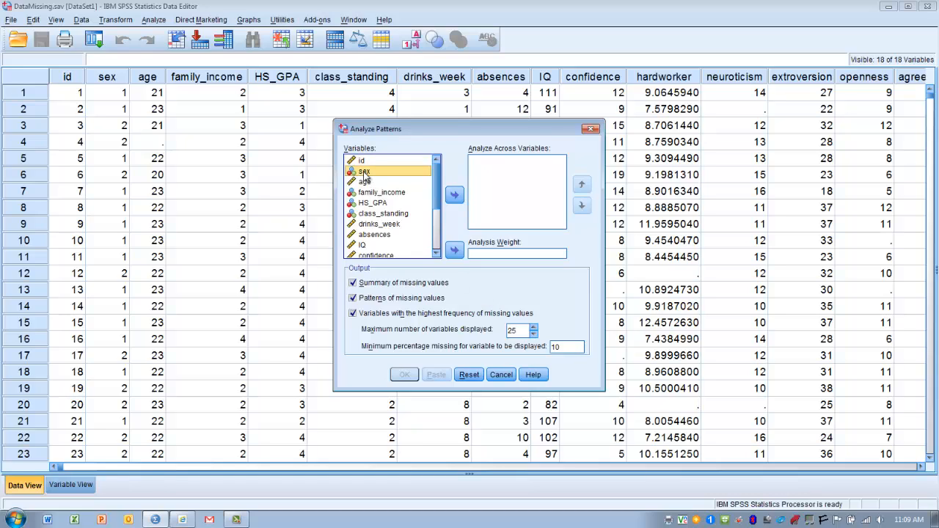
ctrl+click(366, 182)
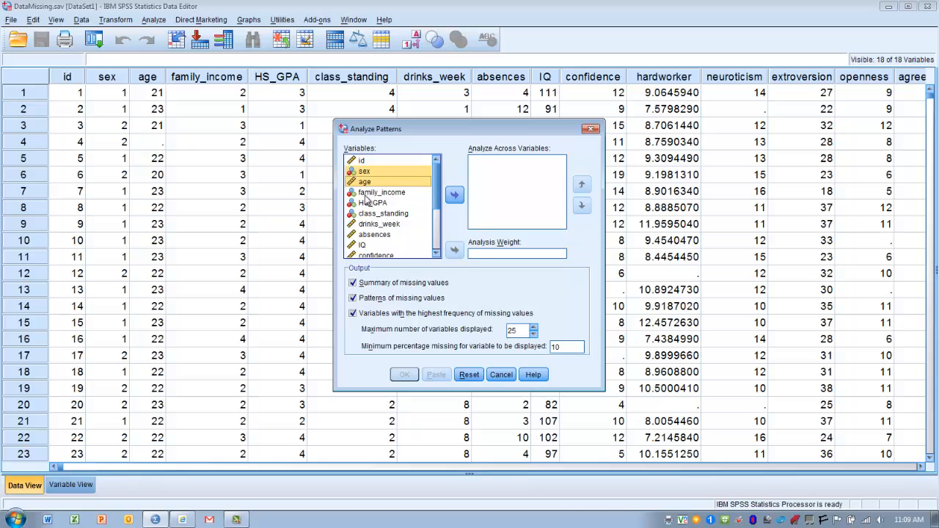
ctrl+click(366, 195)
ctrl+click(367, 204)
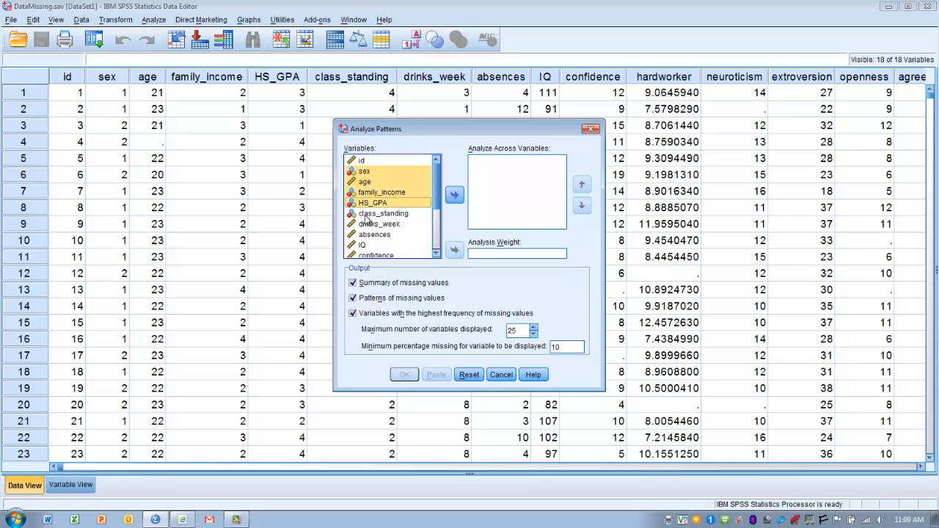
ctrl+click(366, 215)
ctrl+click(366, 224)
ctrl+click(366, 234)
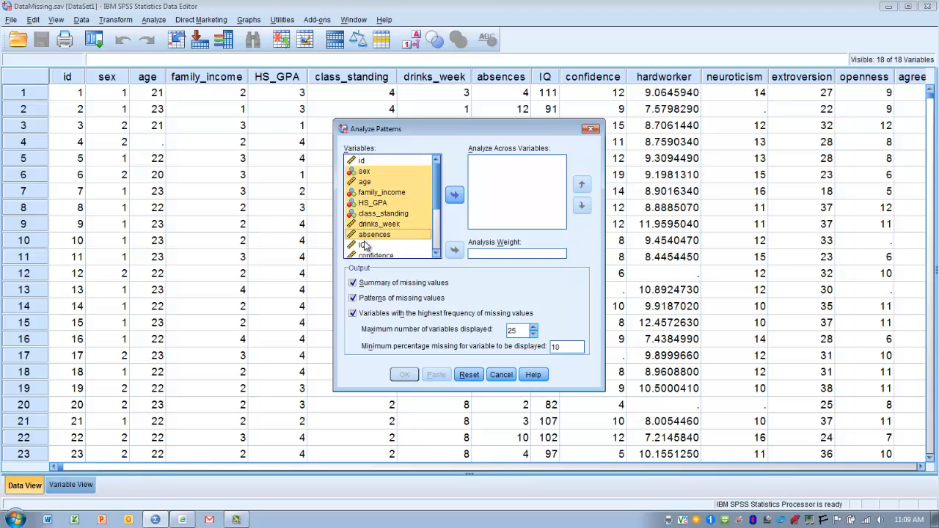
ctrl+click(364, 245)
ctrl+click(367, 255)
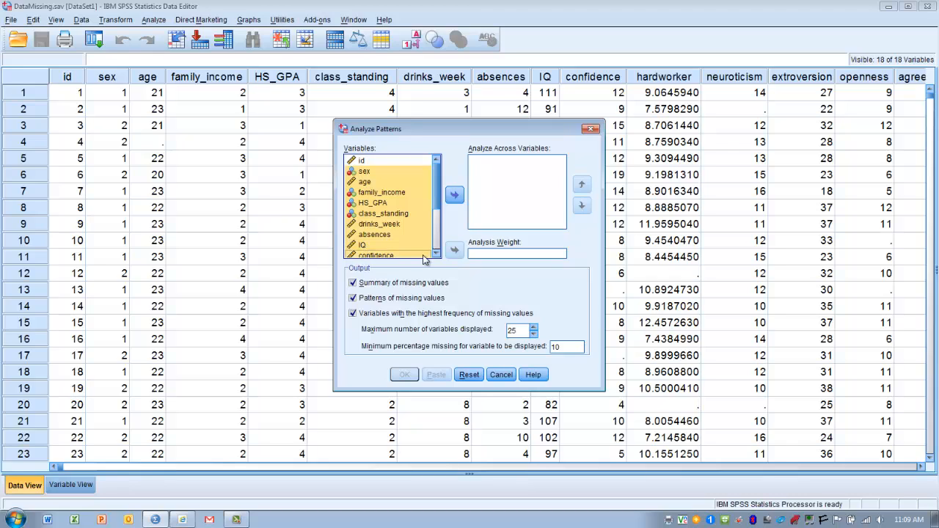
scroll(436, 253, down, 6)
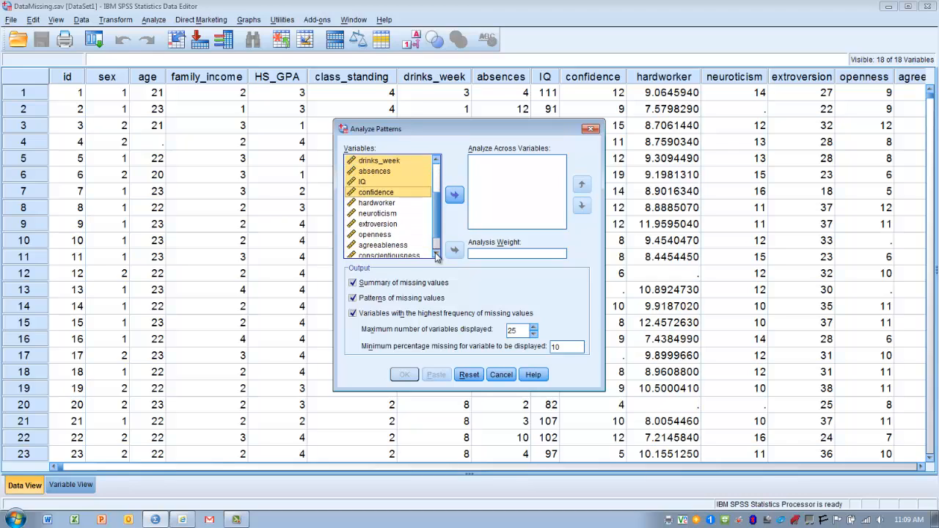
scroll(435, 253, down, 2)
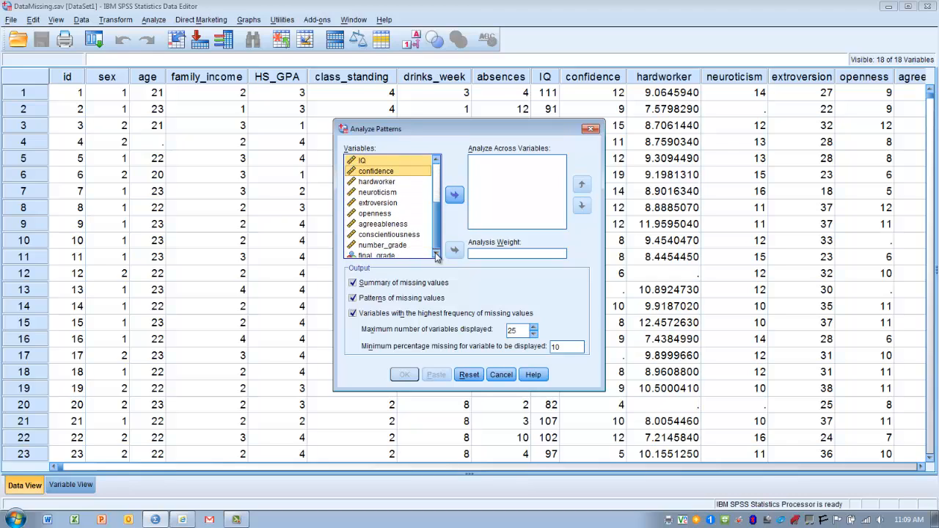
ctrl+click(372, 180)
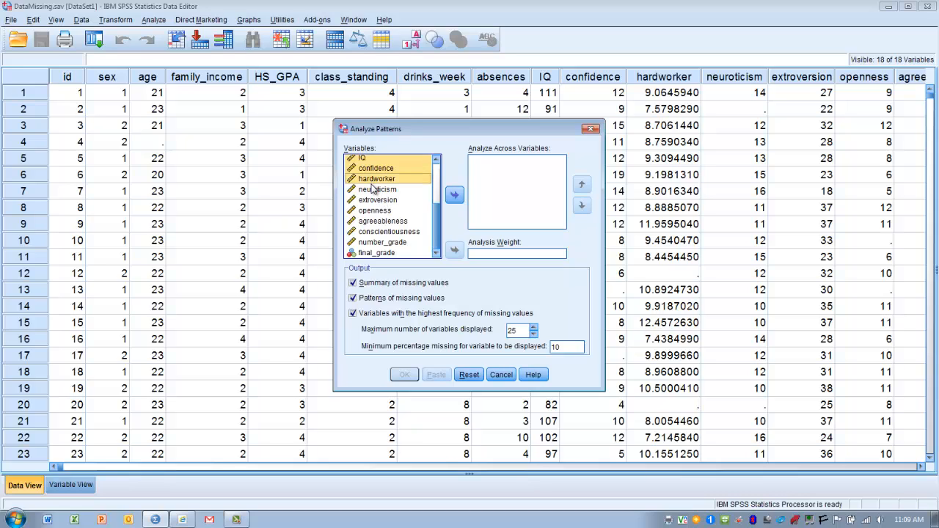
ctrl+click(373, 189)
ctrl+click(372, 199)
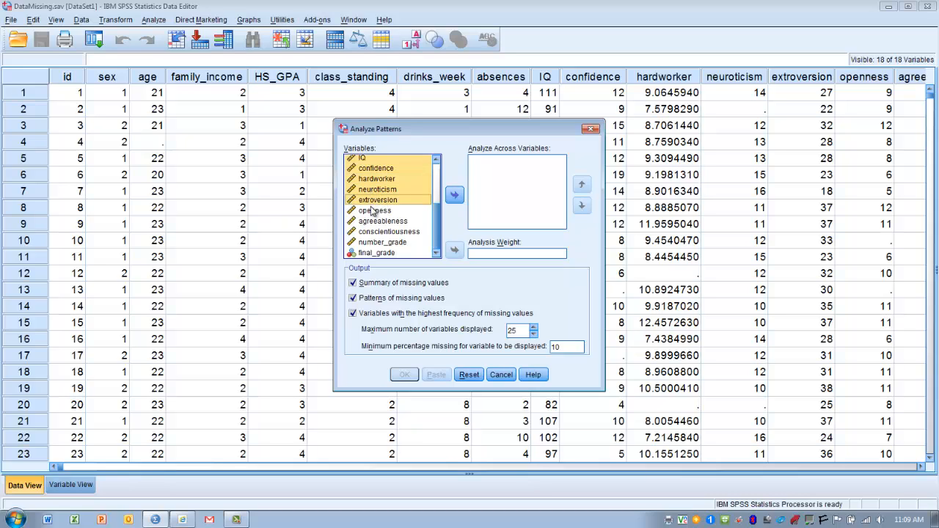
ctrl+click(372, 211)
ctrl+click(372, 221)
ctrl+click(373, 231)
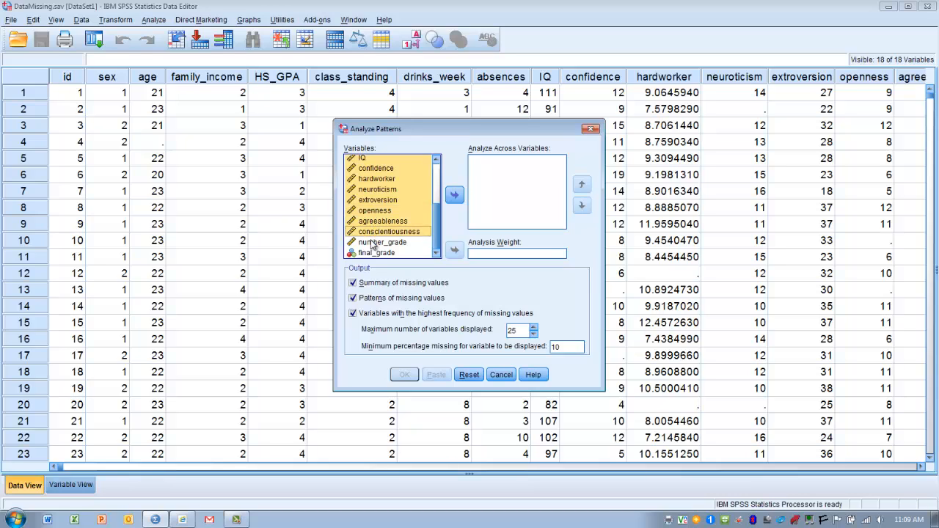
ctrl+click(373, 242)
ctrl+click(372, 253)
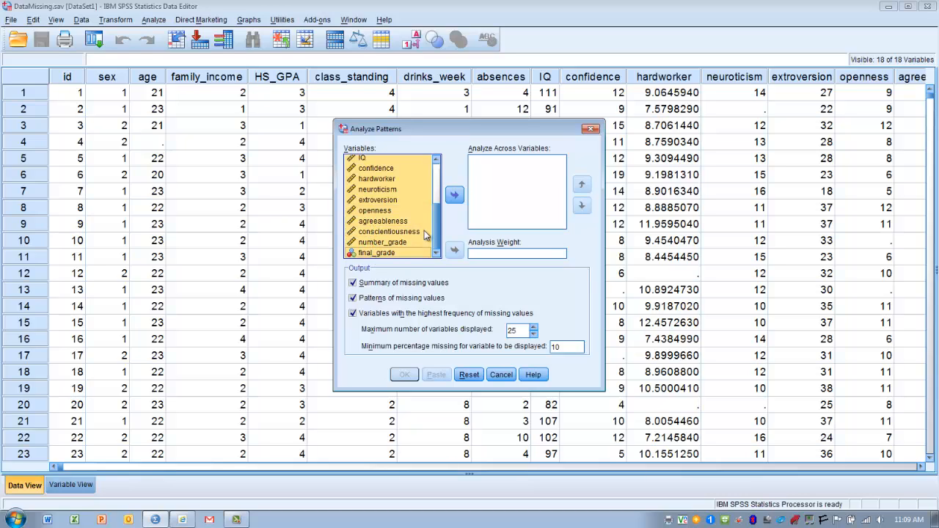
click(454, 196)
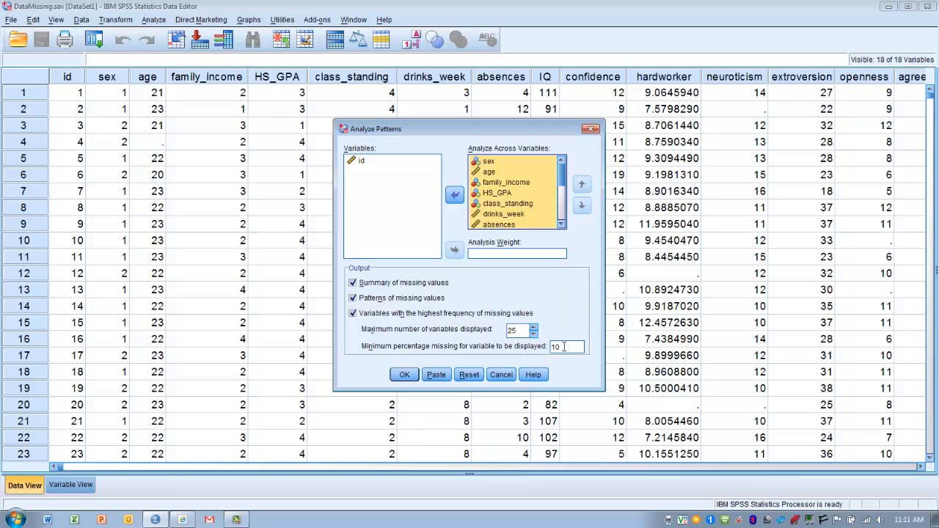
Set the minimum percentage missing for a variable to be displayed to 0.01 and run the pattern analysis.
double_click(561, 346)
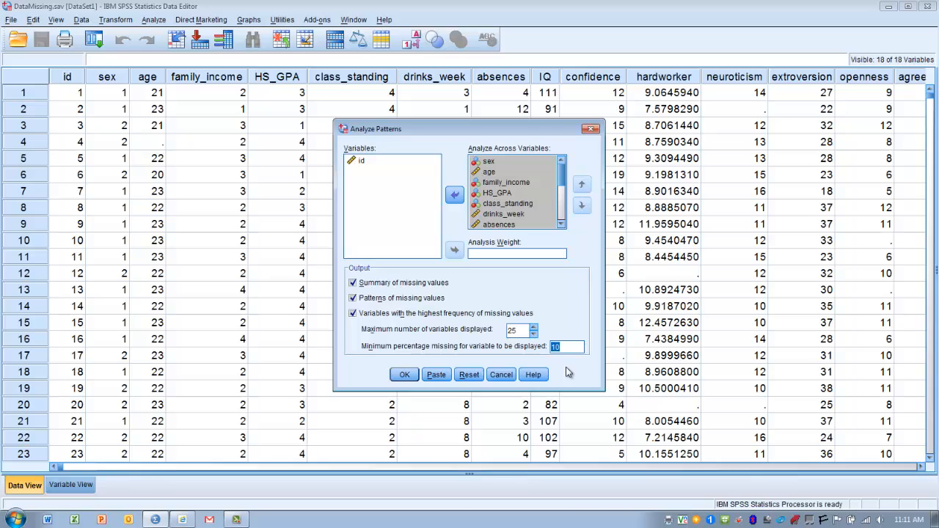
text(0.01)
click(403, 375)
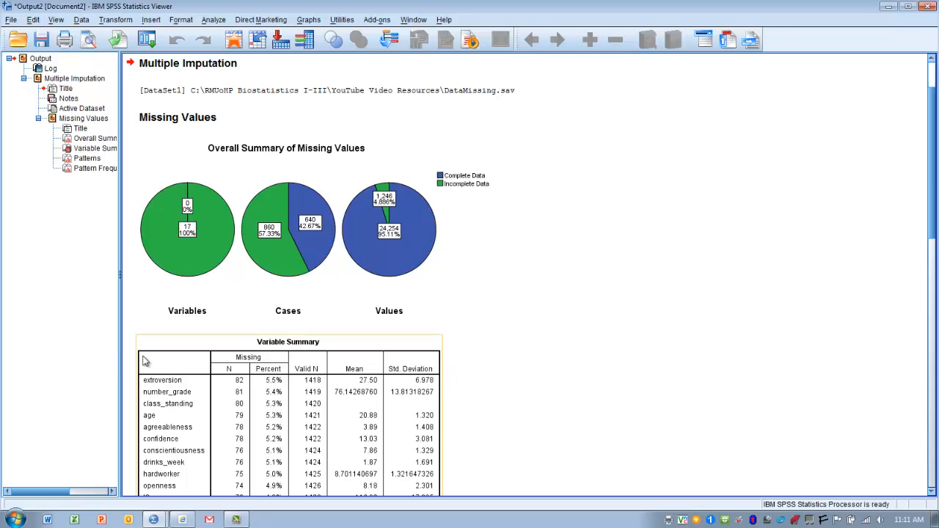
Examine the missing values summary charts, the variable summary table, the missing value patterns and the pattern frequency chart, narrowing the output outline.
drag(119, 305, 82, 302)
click(233, 299)
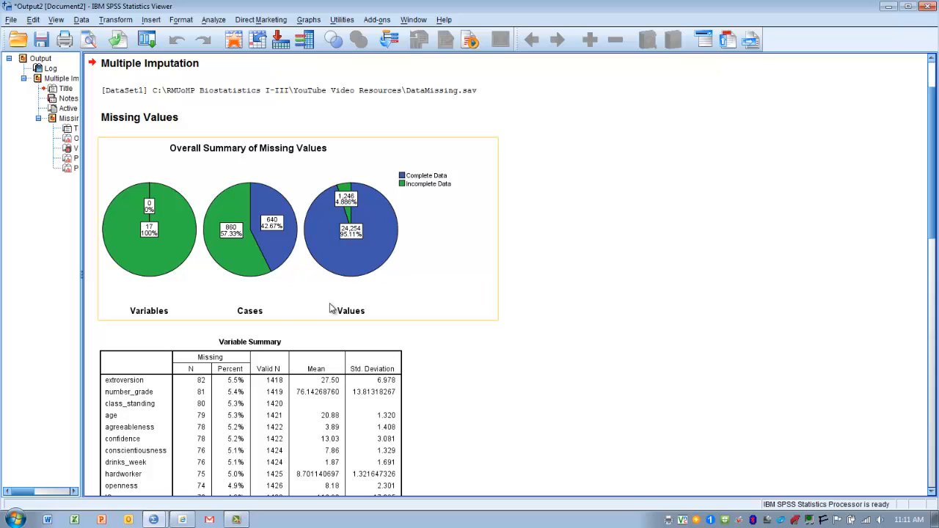
click(488, 338)
click(166, 284)
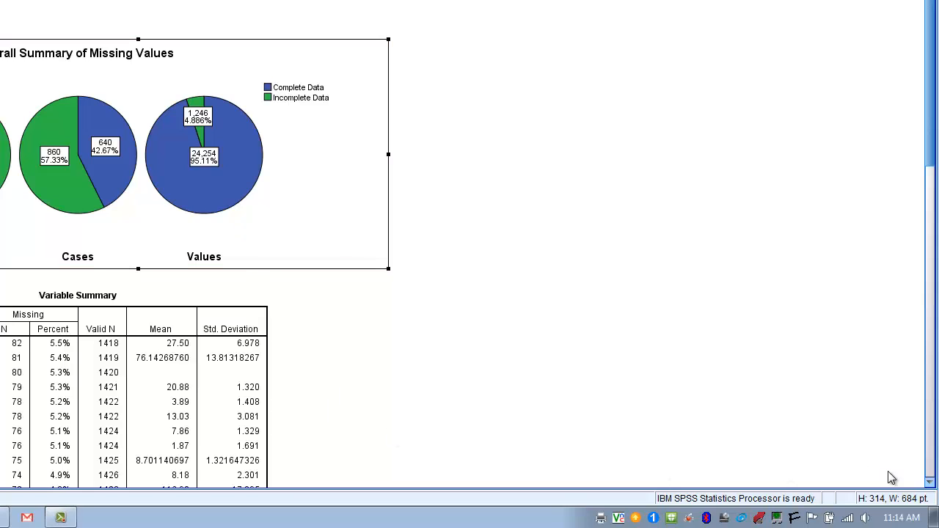
click(929, 488)
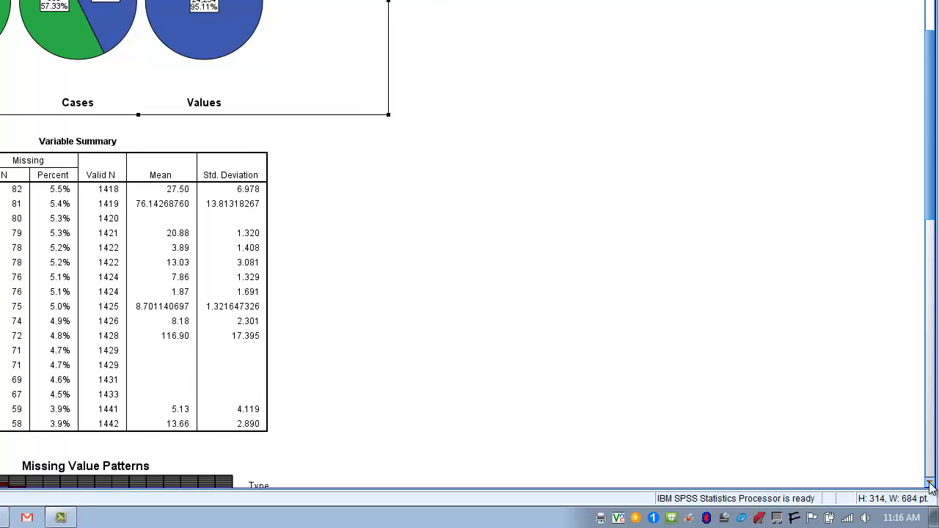
click(930, 487)
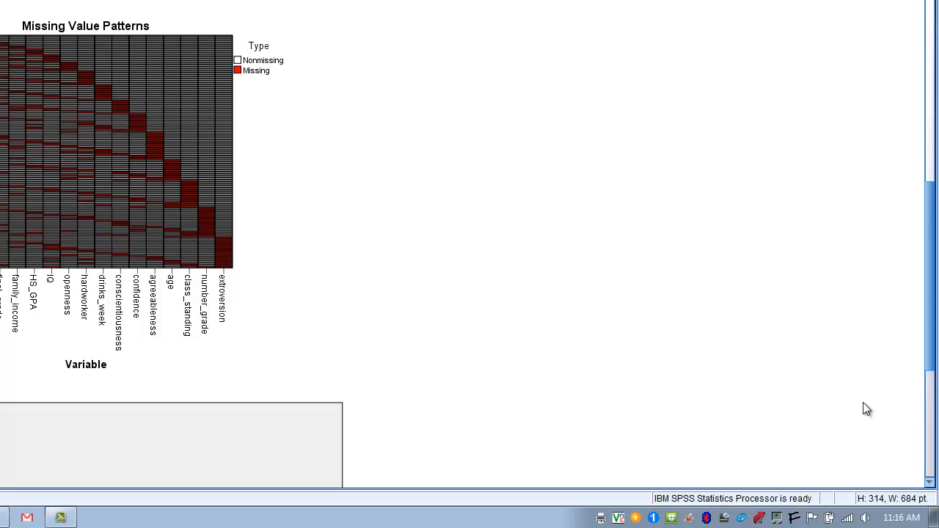
click(108, 122)
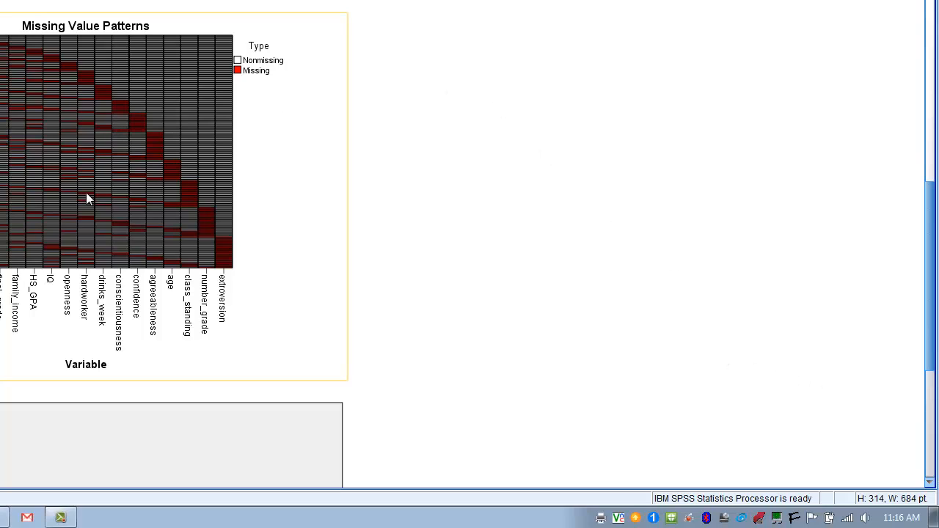
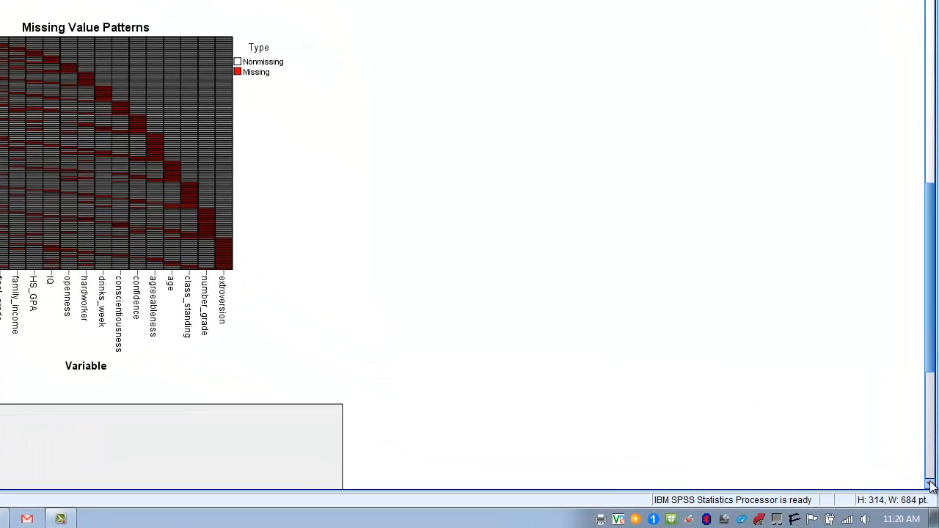
drag(930, 486, 930, 486)
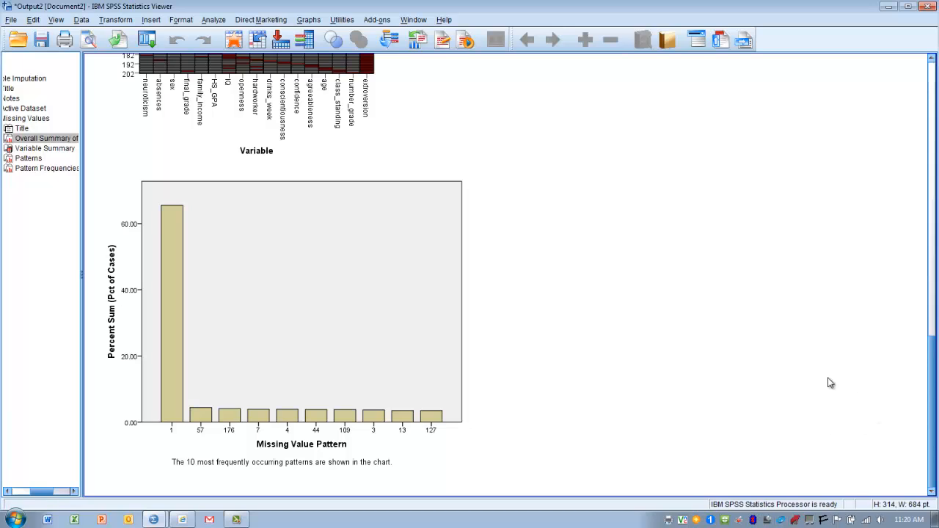
click(298, 342)
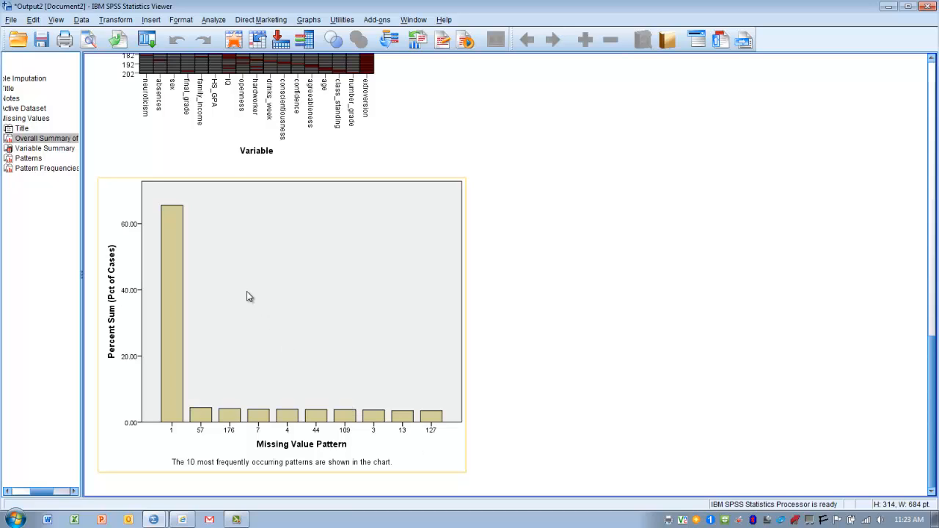
Set the active random number generator to Mersenne Twister with a fixed starting point of 2000000.
click(115, 20)
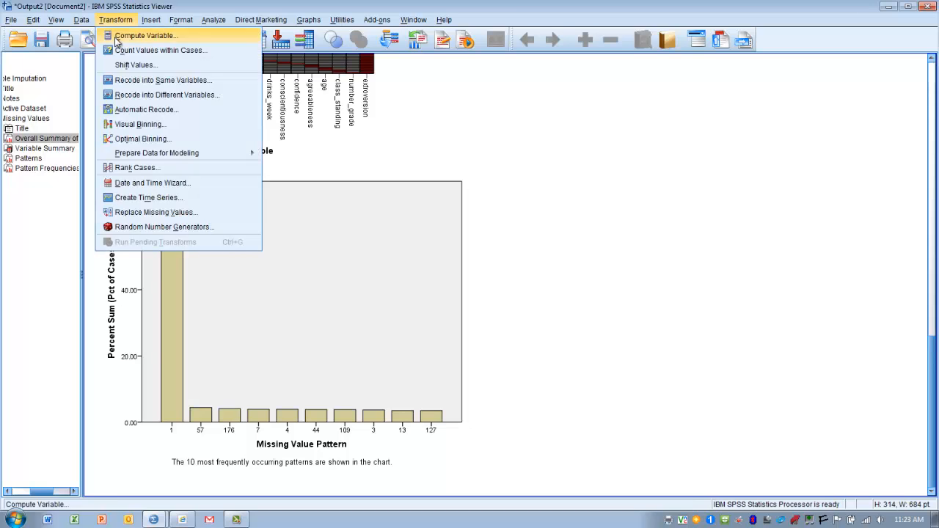
click(136, 230)
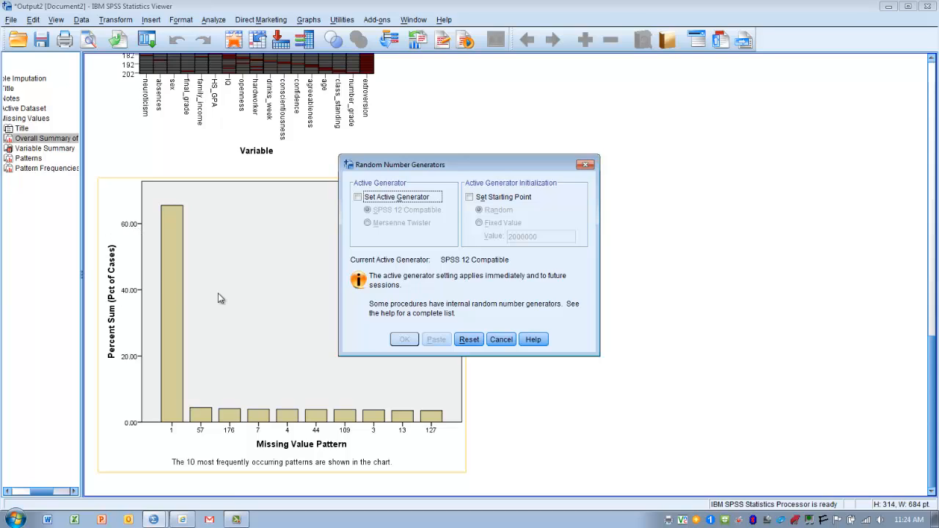
click(358, 198)
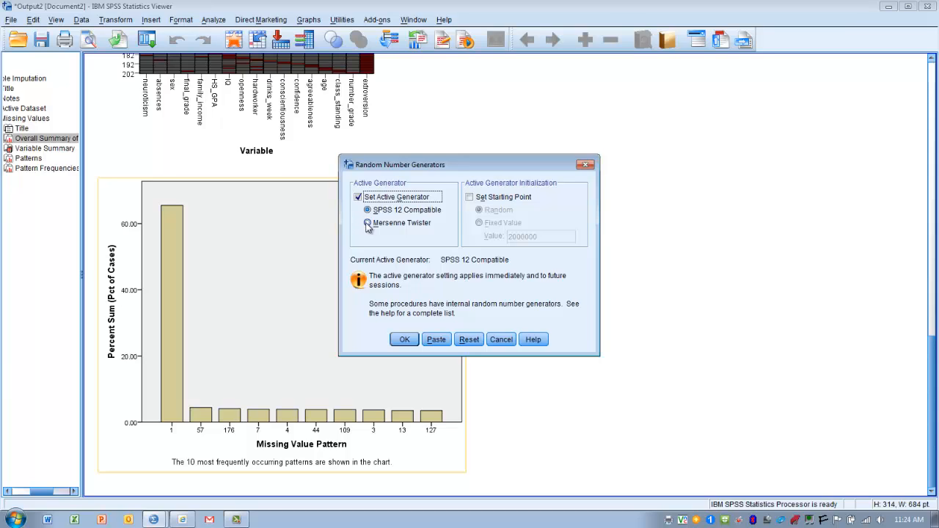
click(368, 223)
click(468, 198)
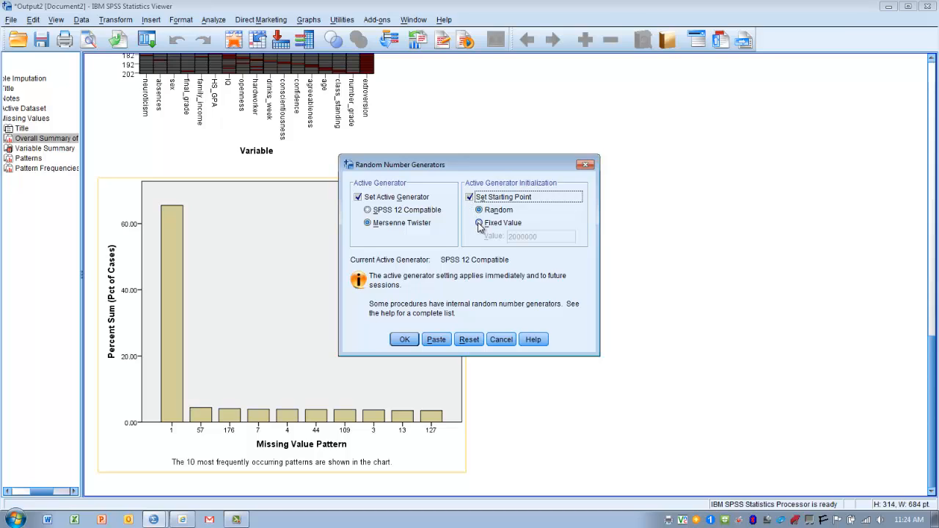
click(479, 223)
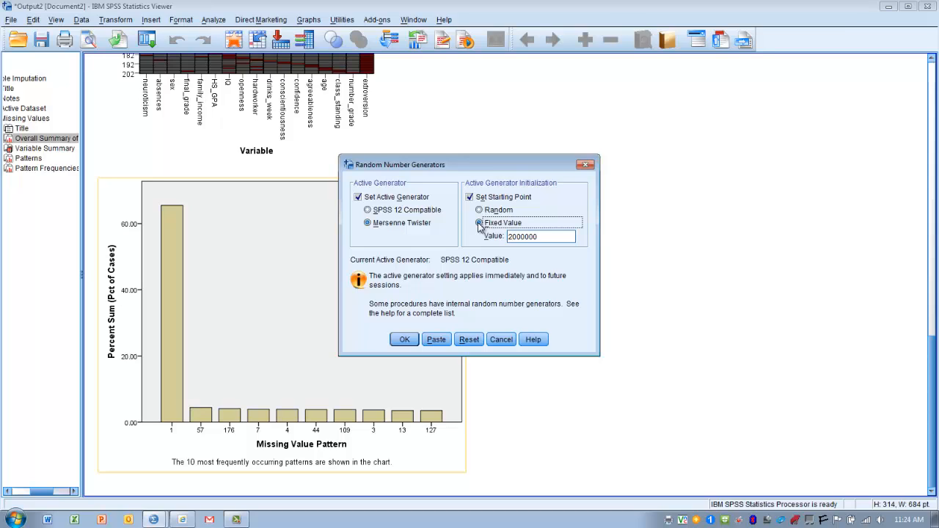
click(405, 339)
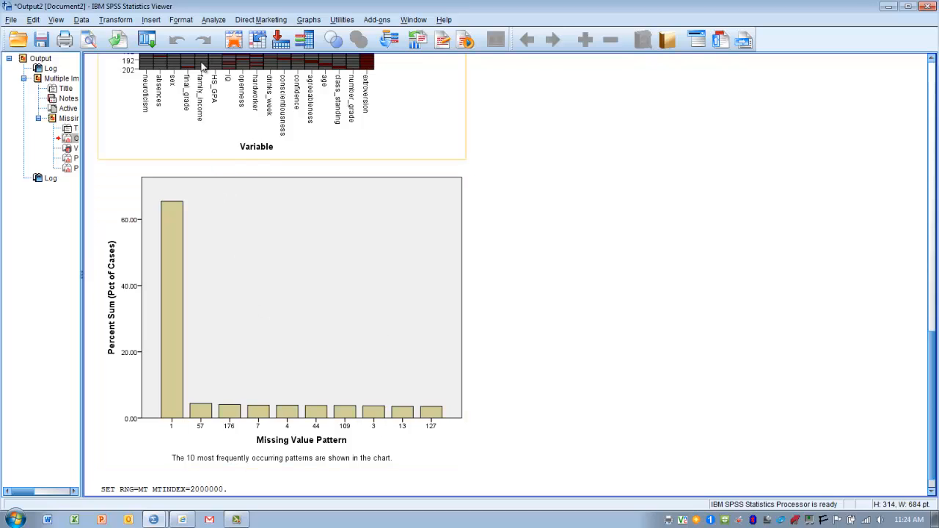
Start imputing missing data values and add all variables from sex to final_grade to the model, leaving out id.
click(212, 20)
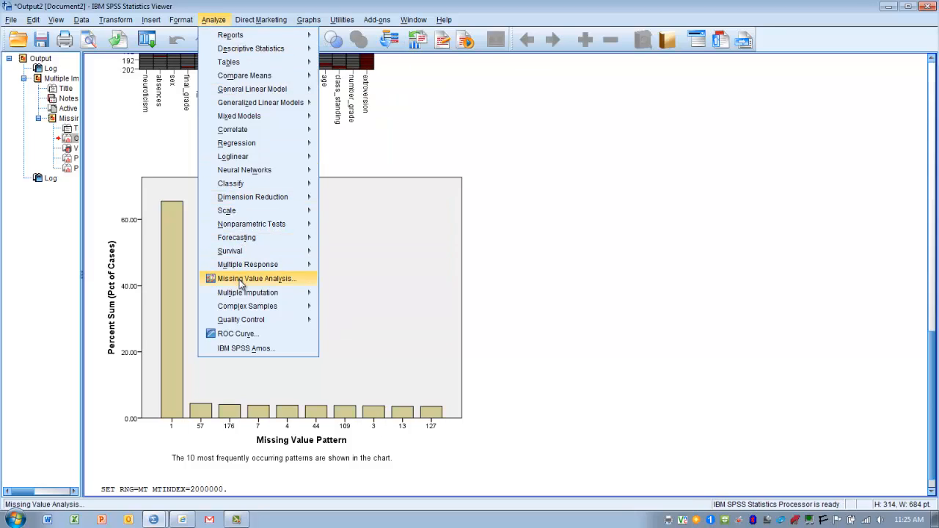
mouse_move(241, 293)
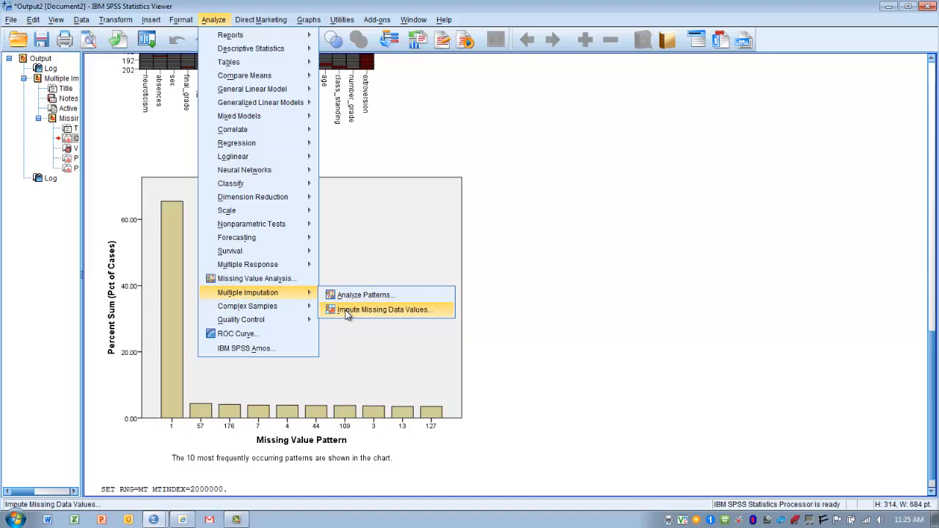
click(347, 311)
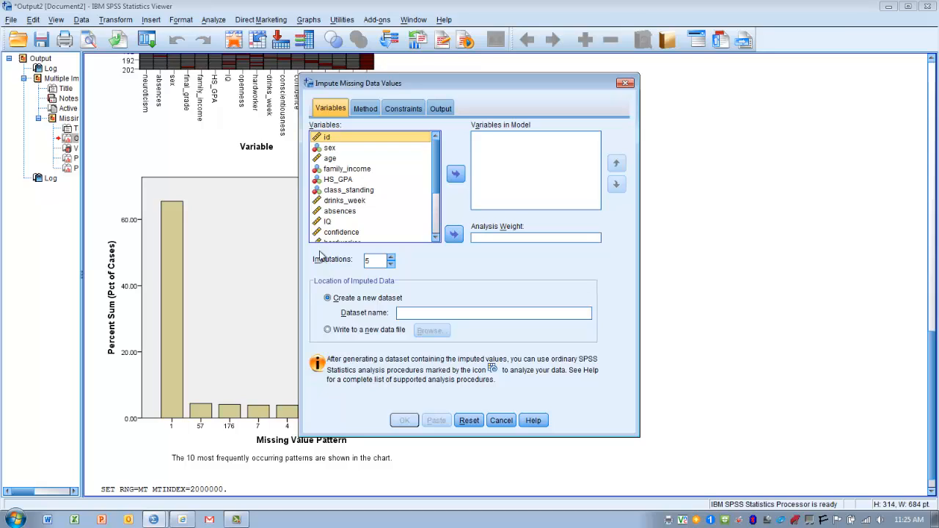
click(331, 148)
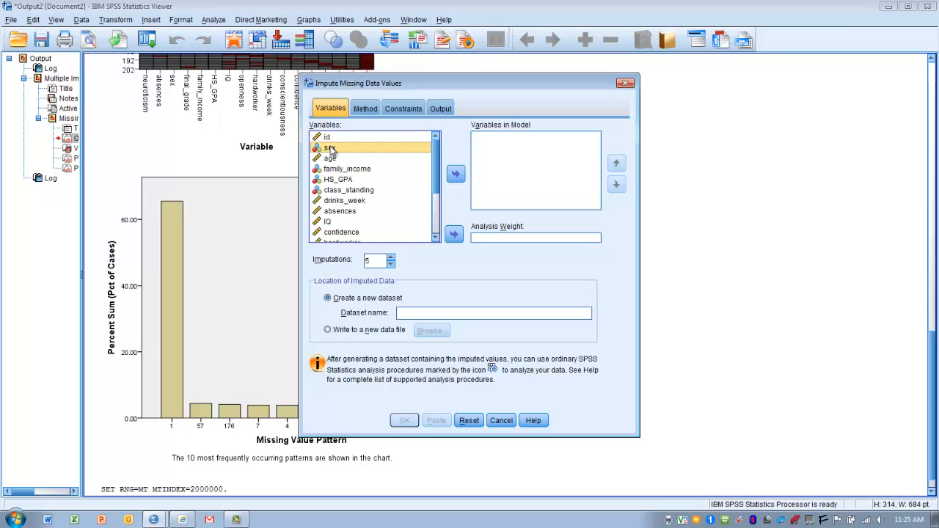
ctrl+click(331, 159)
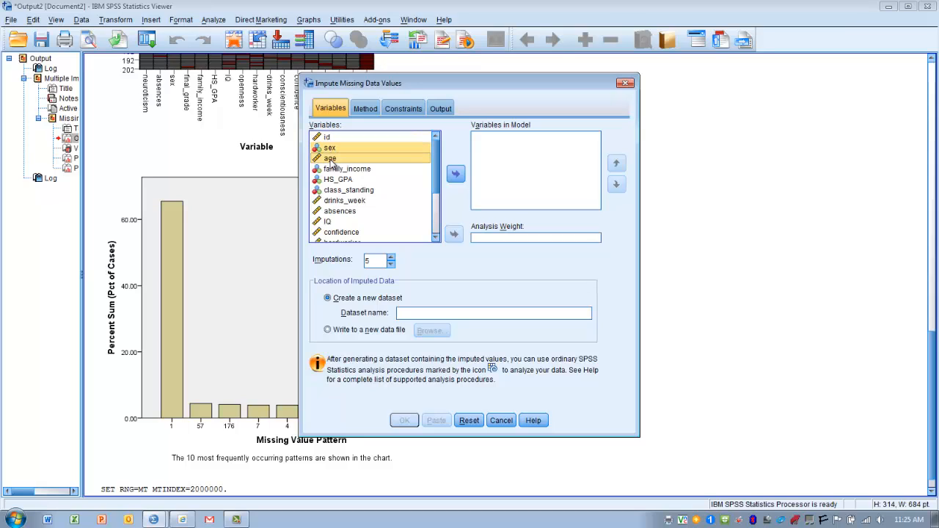
ctrl+click(333, 171)
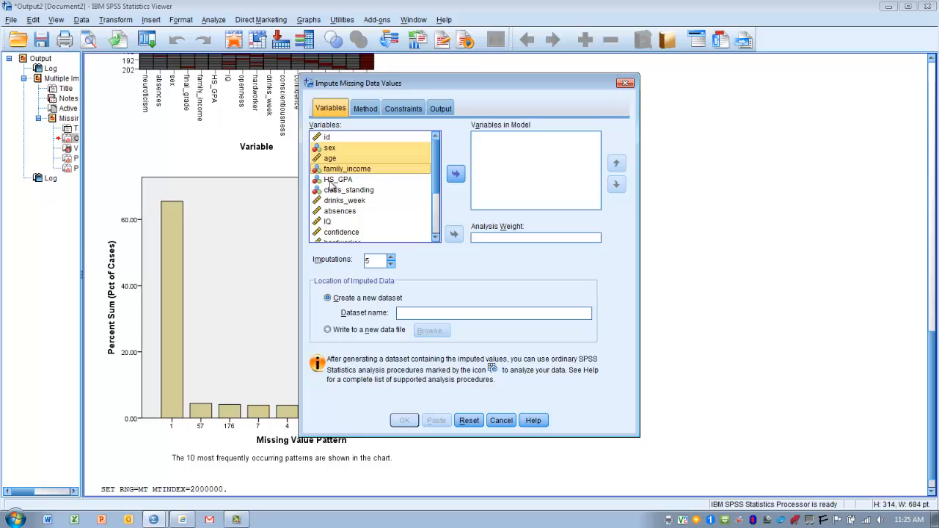
ctrl+click(331, 181)
ctrl+click(331, 190)
ctrl+click(331, 201)
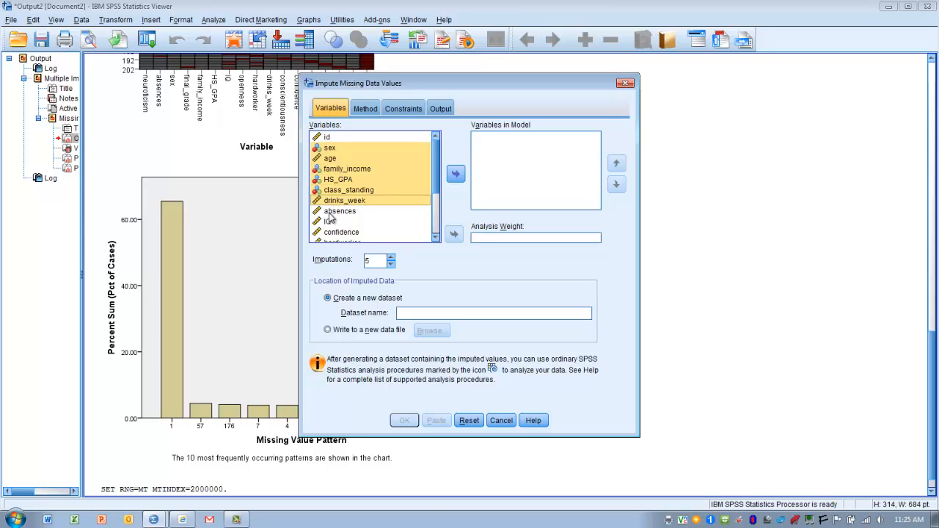
ctrl+click(329, 212)
ctrl+click(329, 221)
ctrl+click(329, 232)
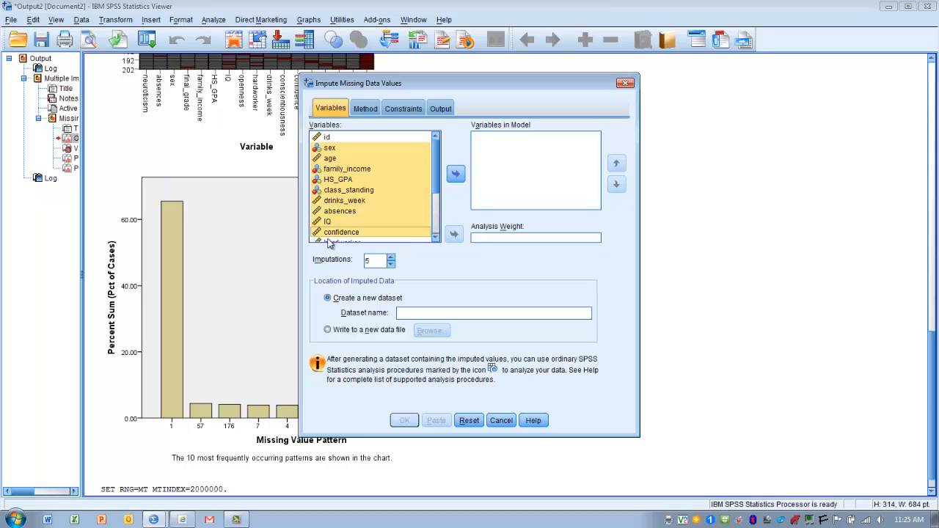
ctrl+click(329, 243)
click(436, 237)
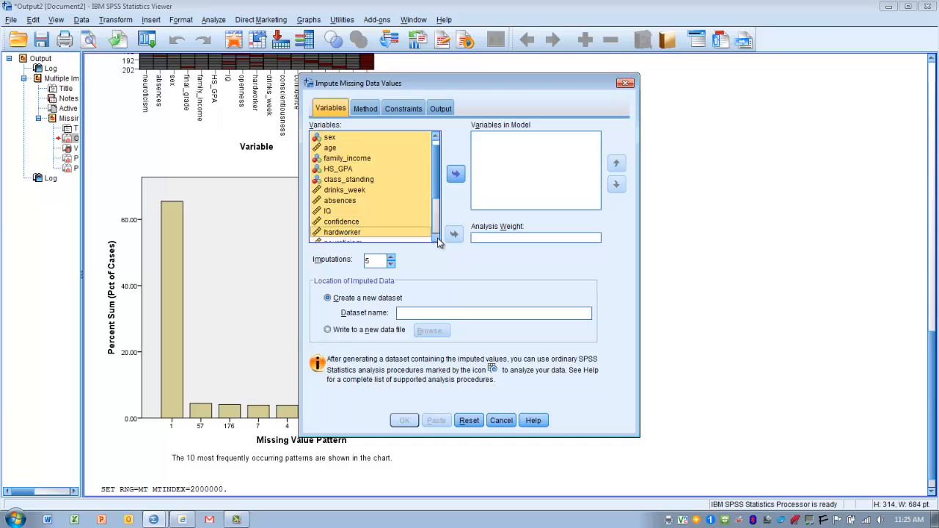
scroll(437, 237, down, 3)
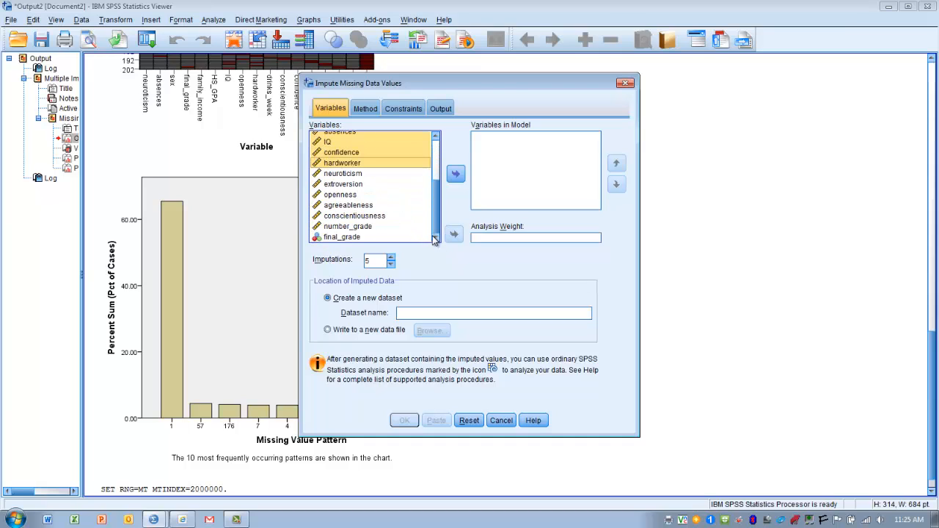
ctrl+click(353, 175)
ctrl+click(353, 186)
ctrl+click(352, 195)
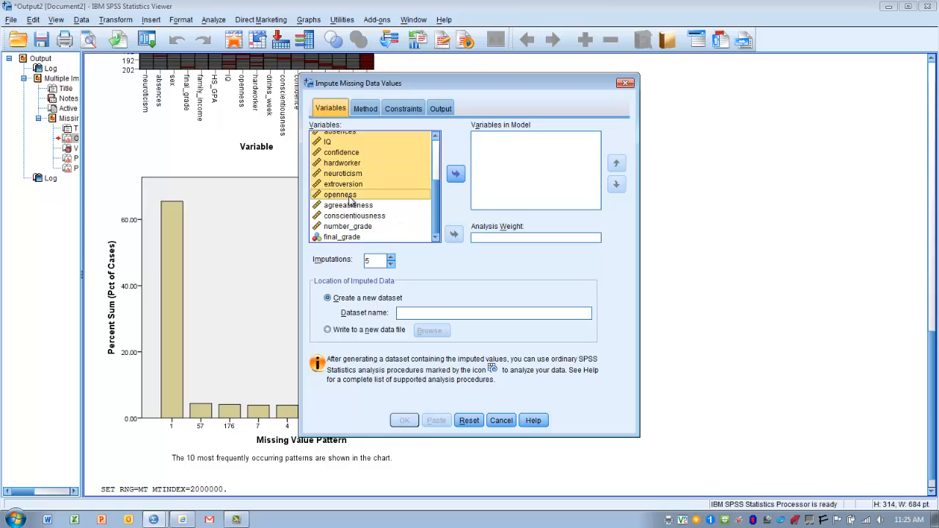
ctrl+click(350, 207)
ctrl+click(353, 217)
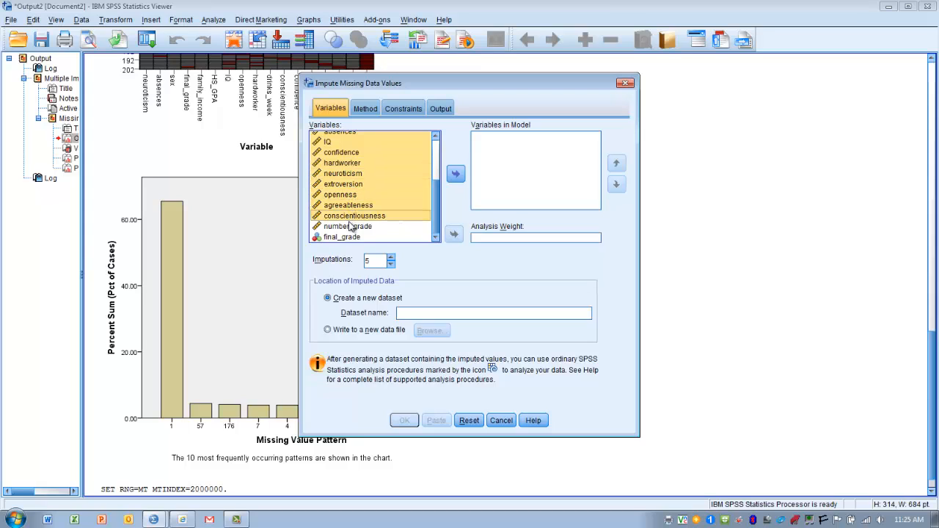
ctrl+click(353, 227)
ctrl+click(352, 236)
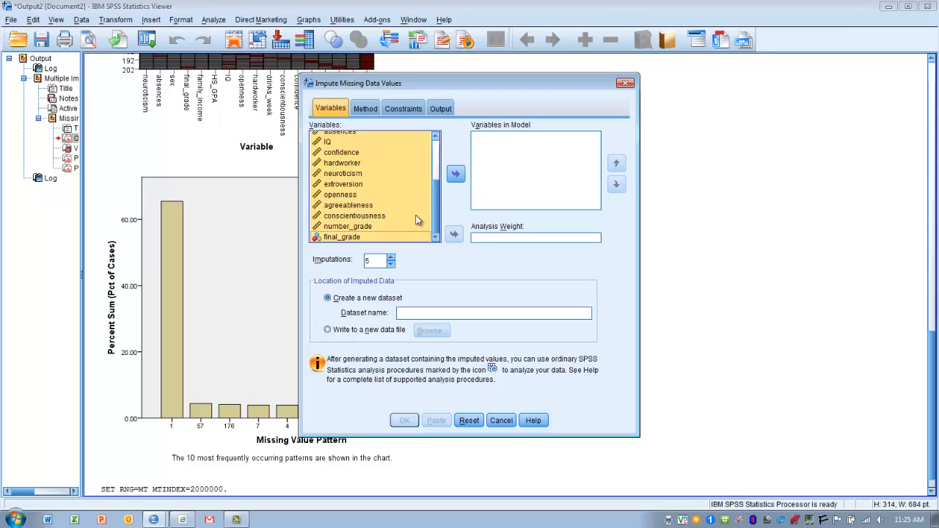
click(454, 175)
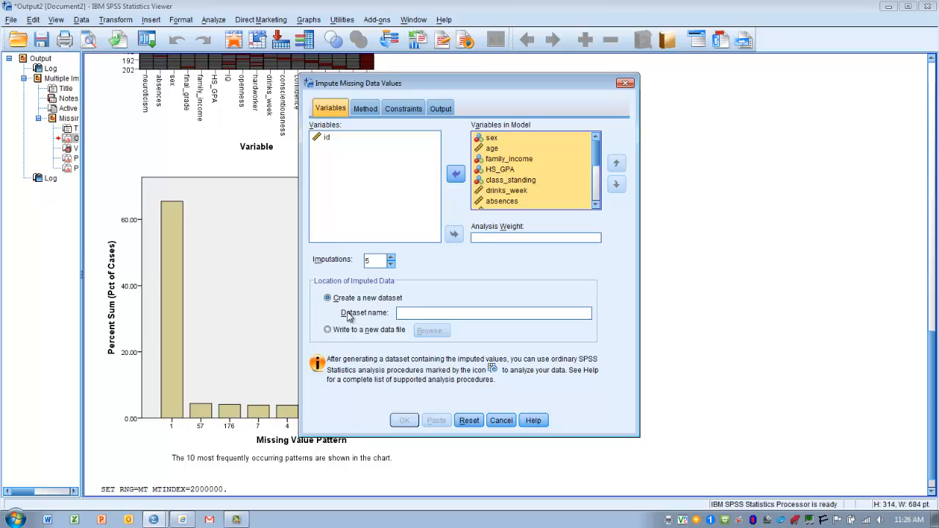
Name the new dataset for the imputed data newimputeddata.
click(413, 313)
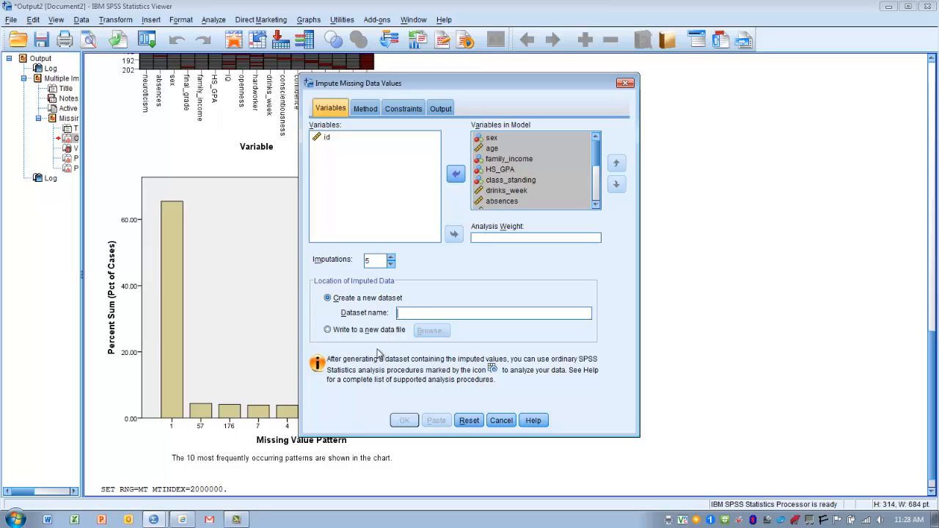
text(new)
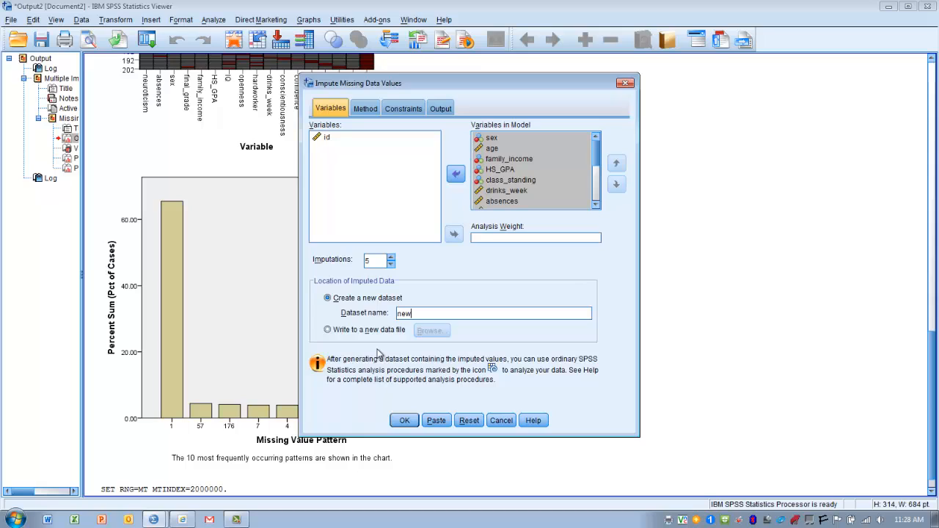
text(imputeddata)
Examine the custom imputation method options and set the imputation method back to Automatic.
click(366, 109)
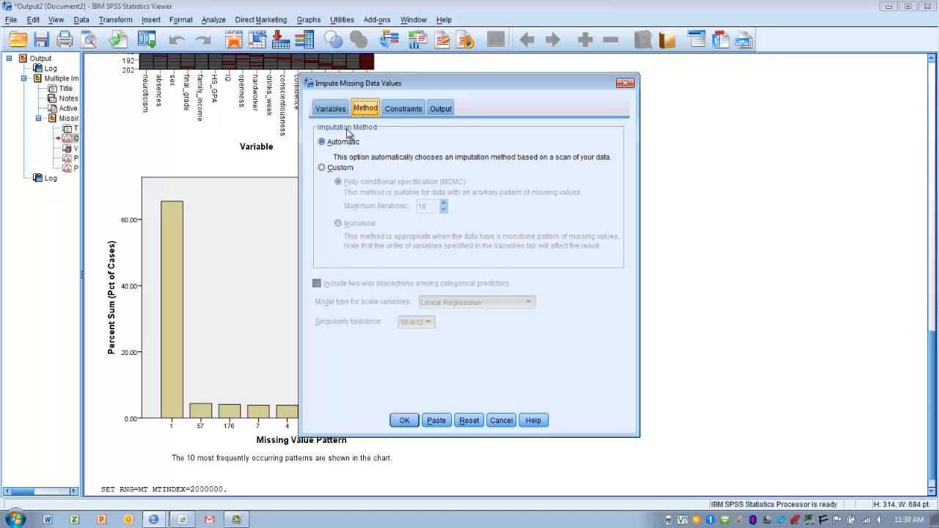
click(323, 169)
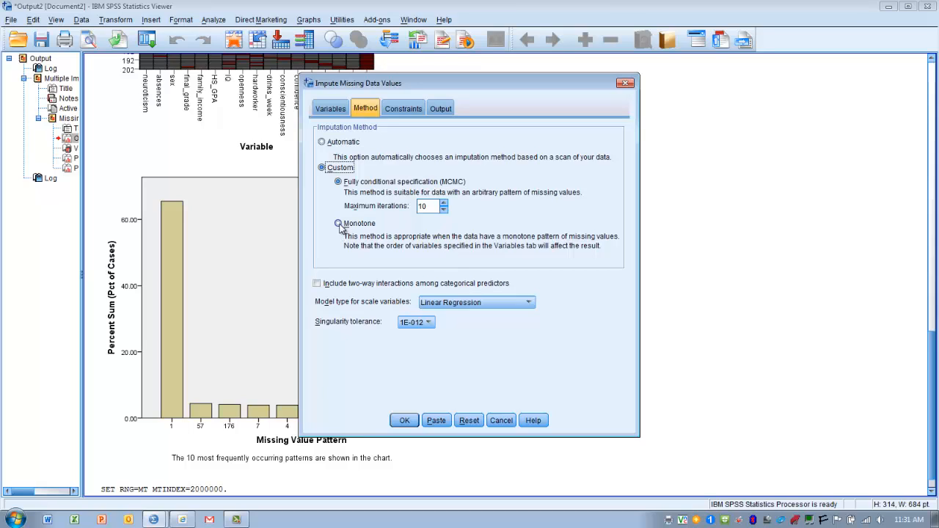
click(322, 143)
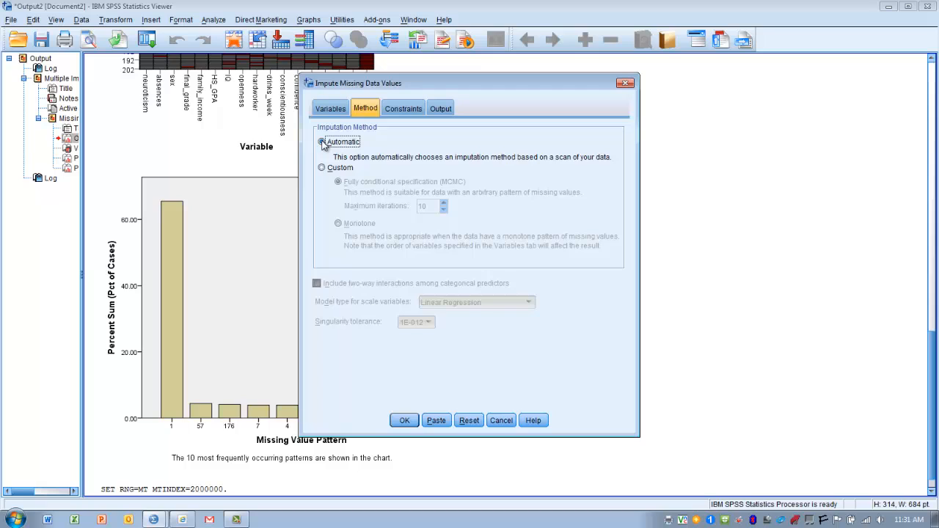
Scan the data and examine the percent missing and observed minimum and maximum of every variable down to final_grade.
click(402, 109)
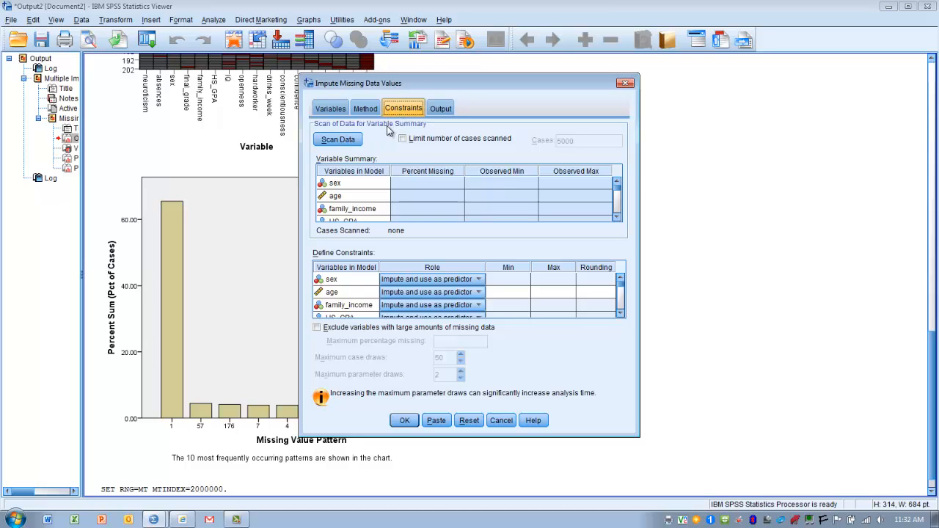
click(350, 140)
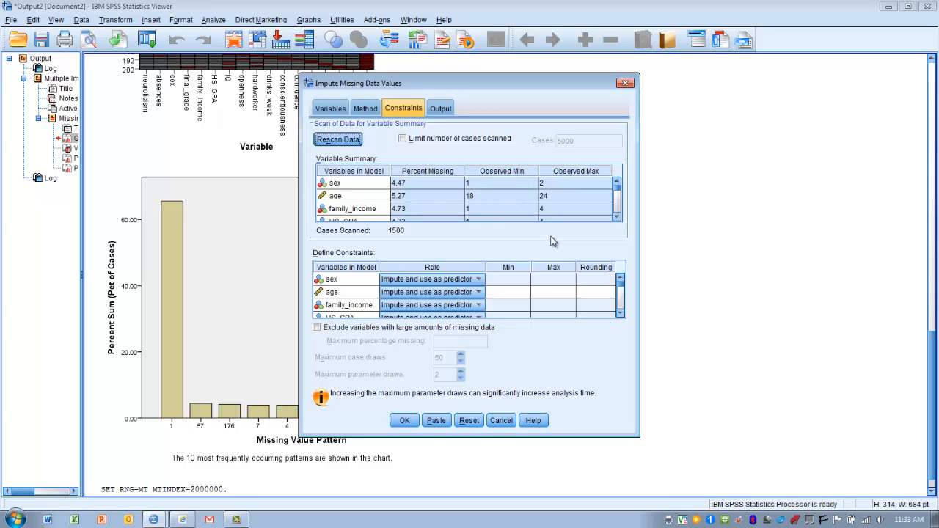
click(616, 217)
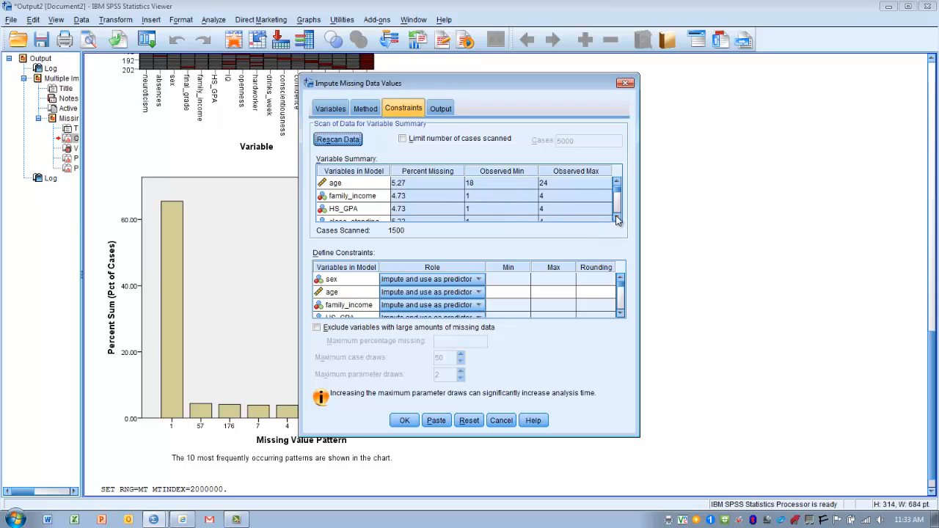
click(616, 218)
click(616, 217)
click(616, 218)
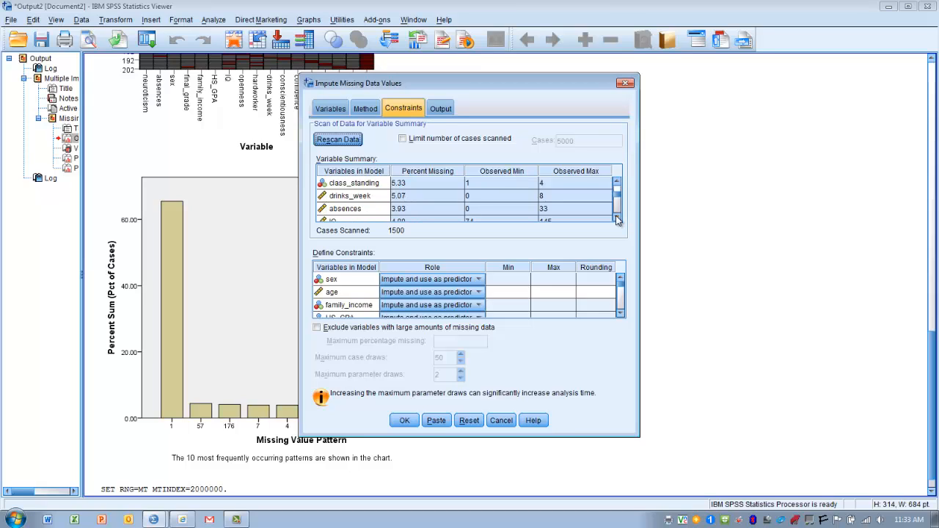
click(616, 218)
click(616, 218)
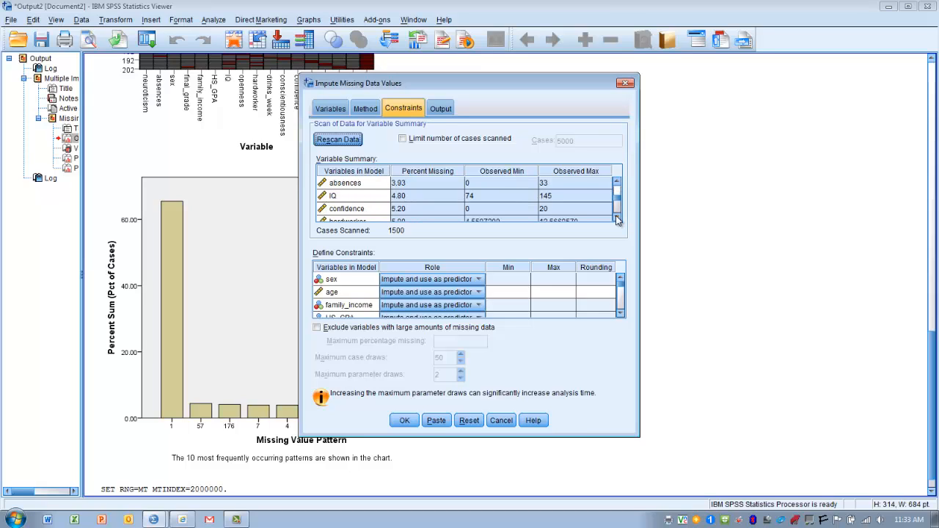
click(616, 218)
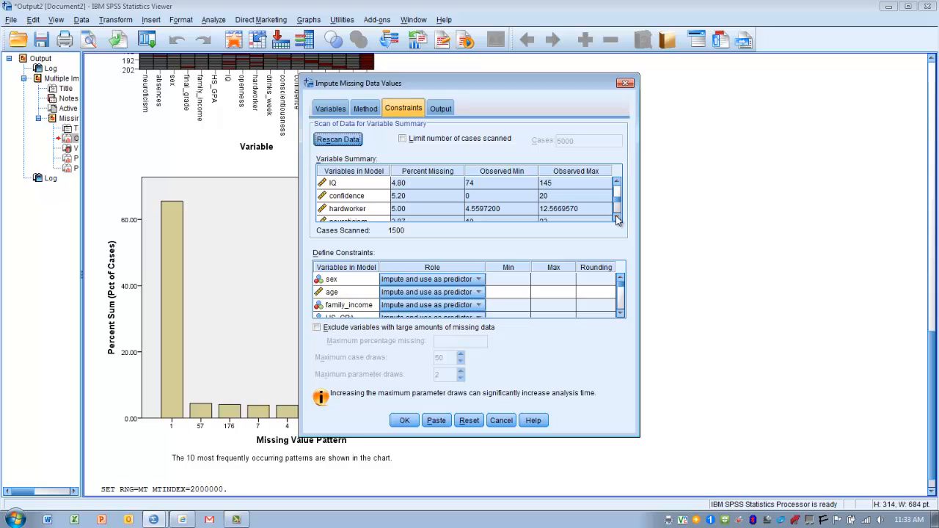
click(616, 218)
click(616, 218)
click(616, 218)
click(616, 218)
click(616, 217)
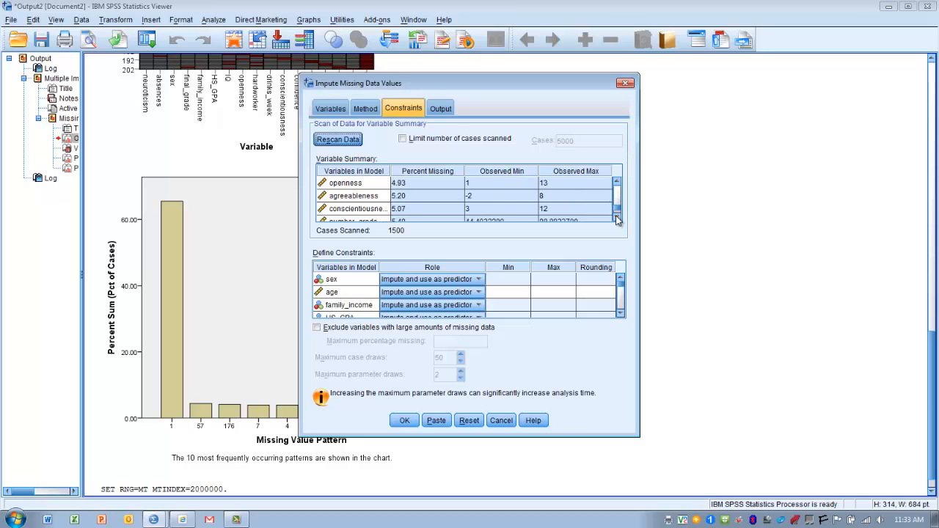
click(616, 218)
click(617, 218)
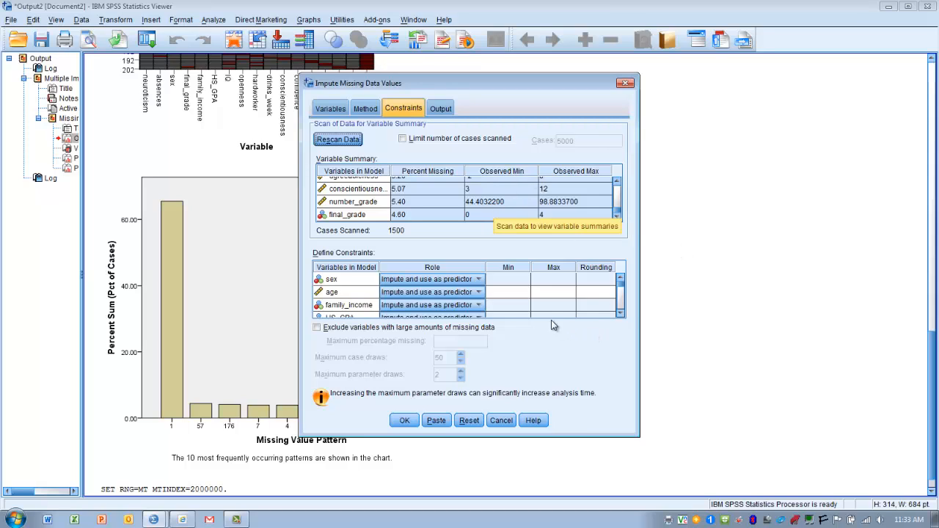
Constrain the imputed values of drinks_week and absences to a minimum of 0, keeping class_standing's role as impute and use as predictor.
click(516, 293)
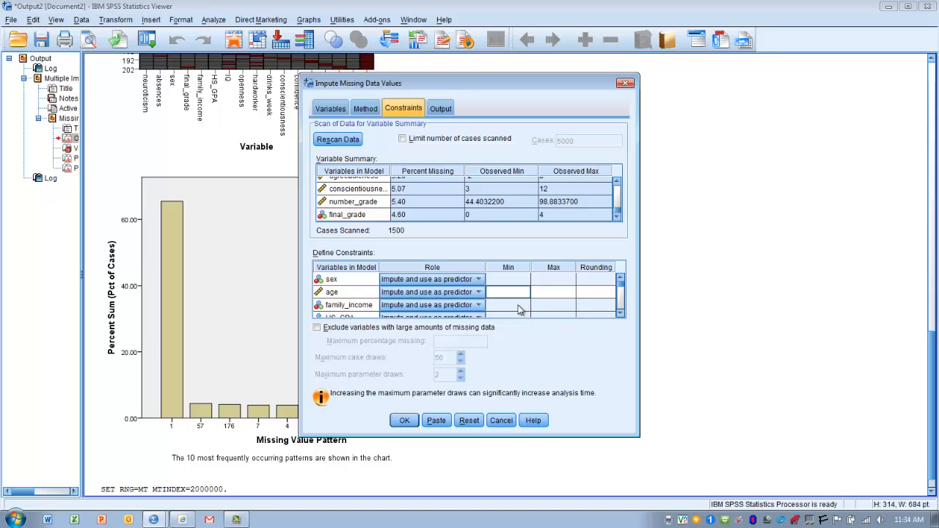
scroll(520, 310, down, 2)
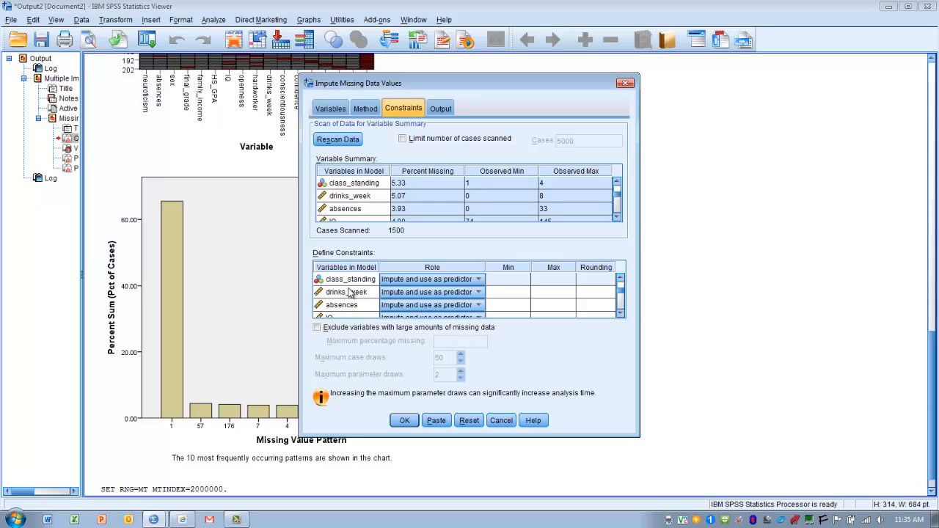
click(506, 293)
text(0)
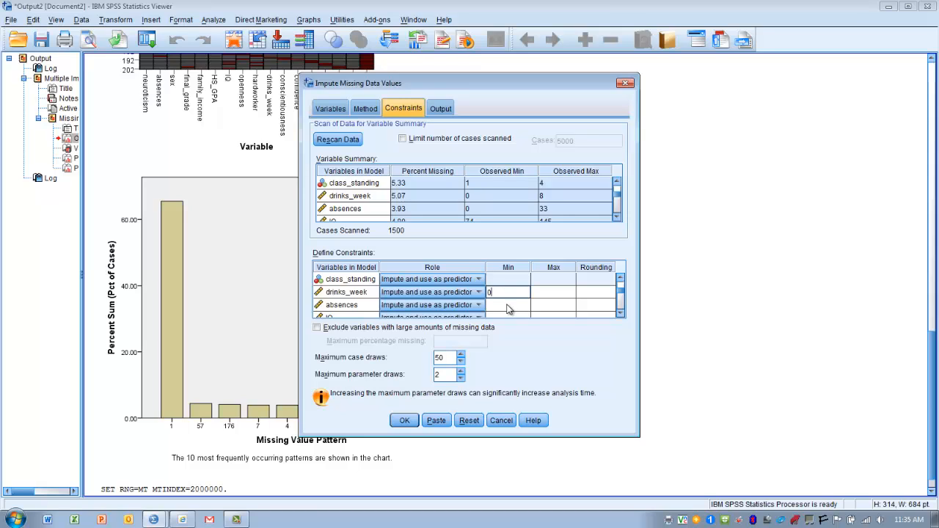
click(508, 304)
text(0)
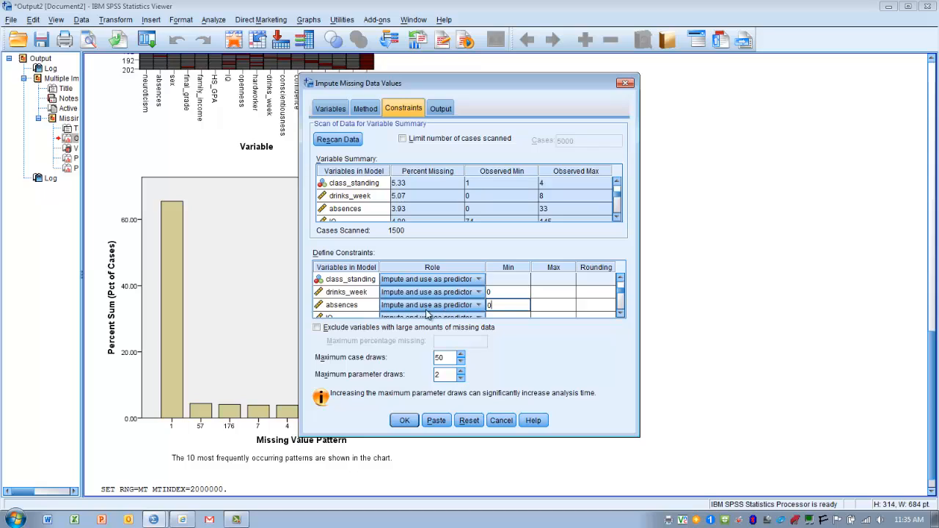
click(478, 280)
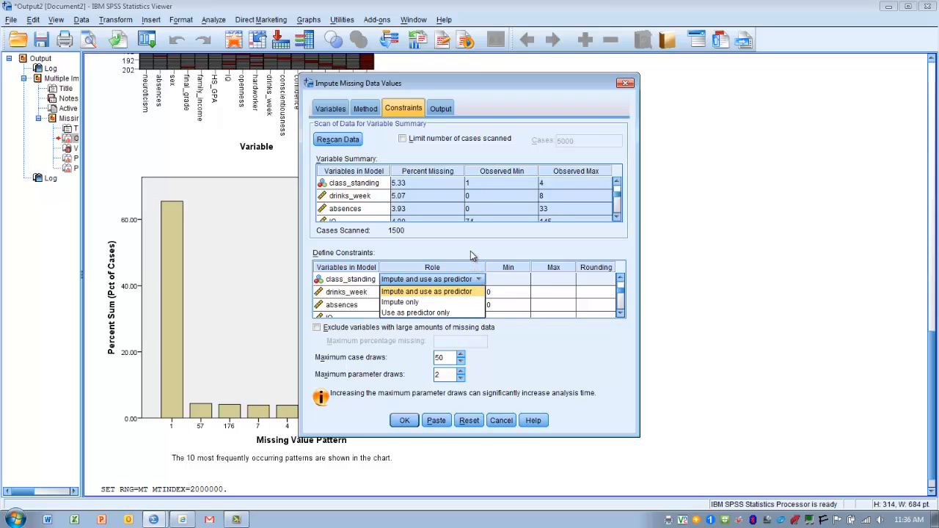
click(470, 251)
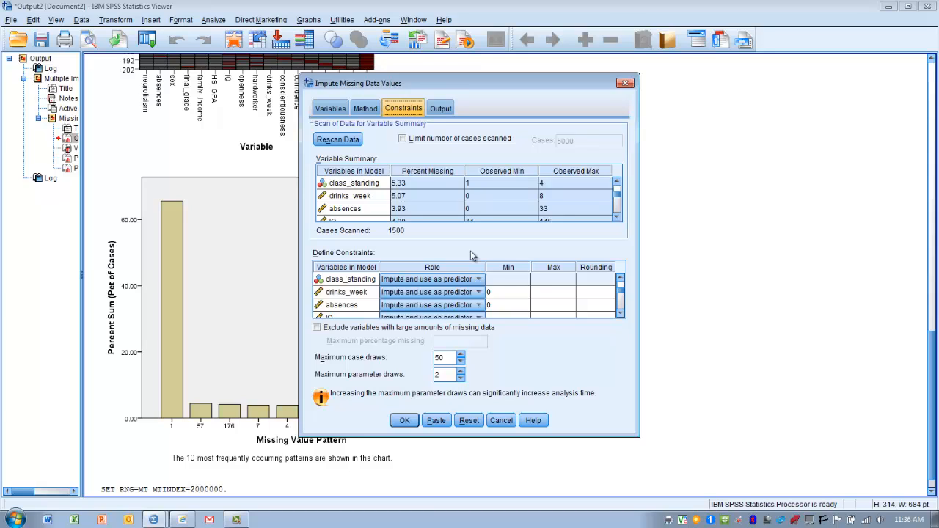
Include descriptive statistics for variables with imputed values in the imputation output.
click(443, 110)
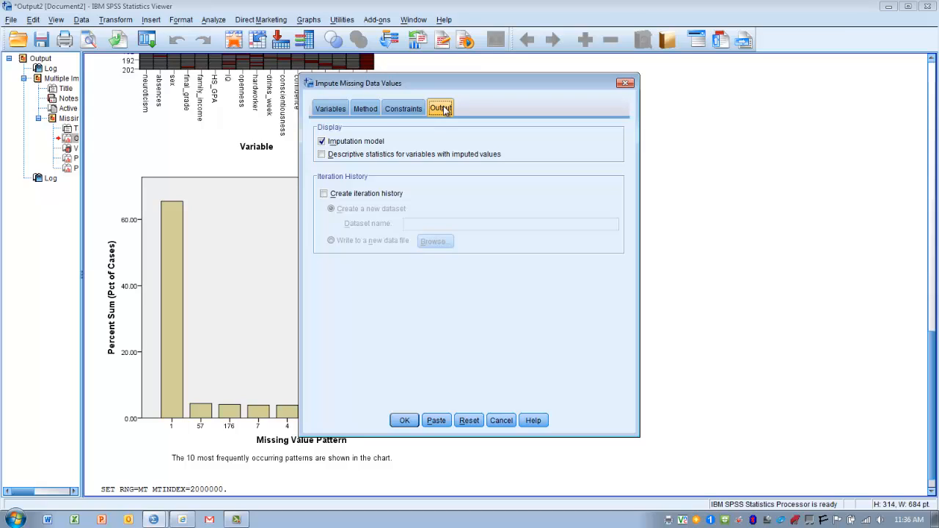
click(321, 155)
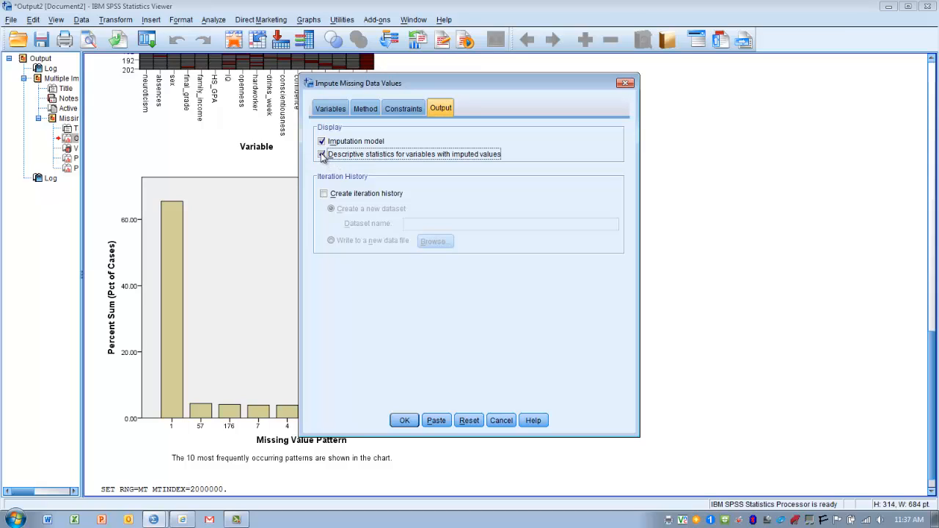
Create an iteration history in a new dataset named iterationhist and run the multiple imputation.
click(324, 195)
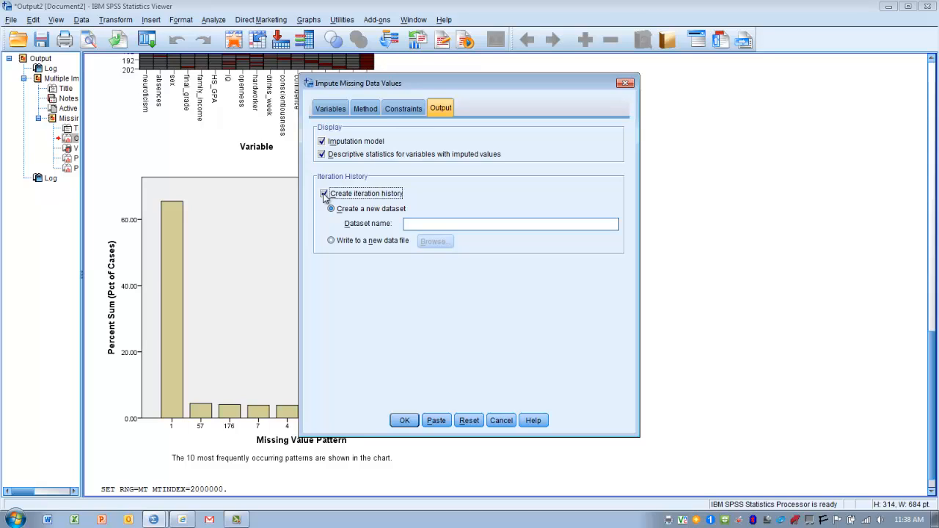
click(411, 224)
text(iterationhist)
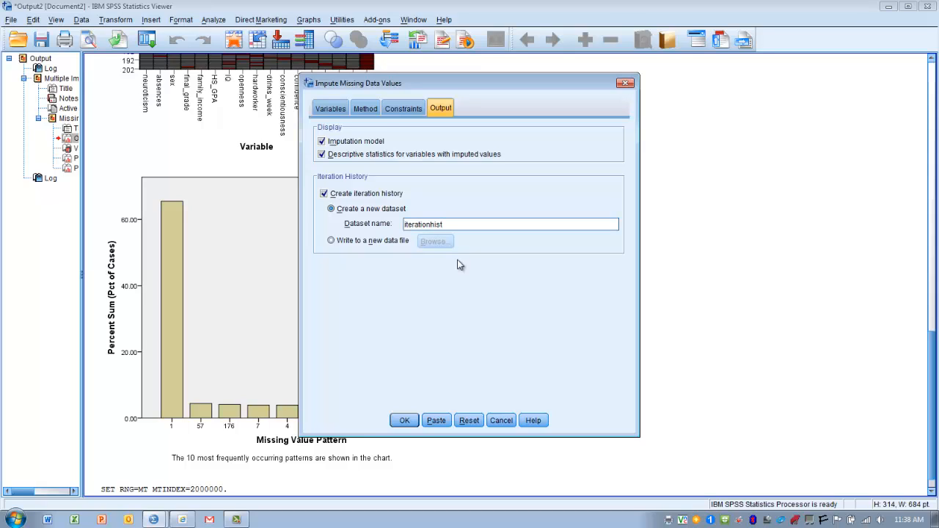
click(404, 421)
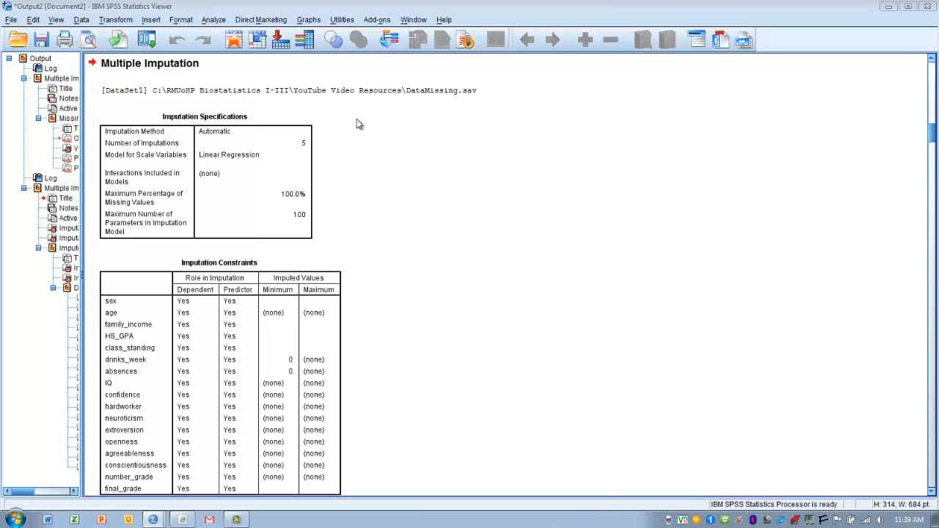
Switch to the newimputeddata dataset and display the imputed values of imputation 1 and of imputation 2.
click(233, 40)
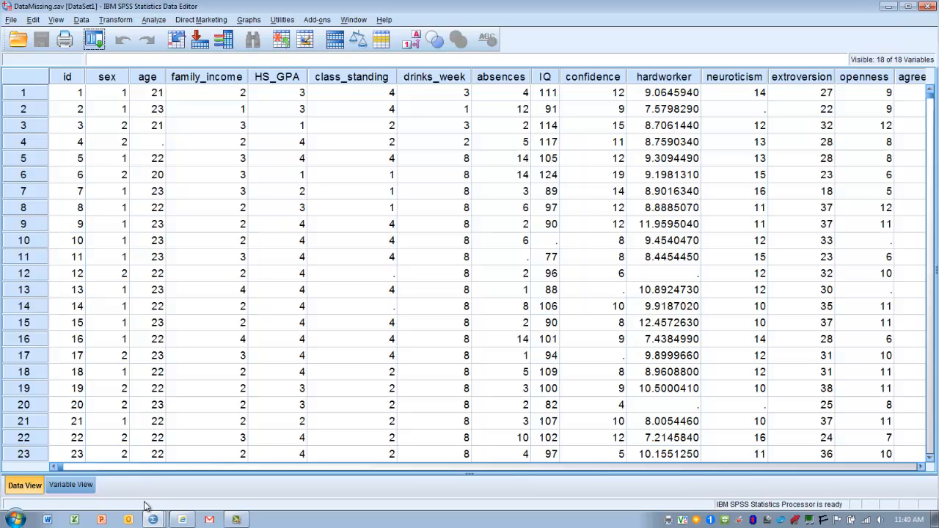
mouse_move(151, 519)
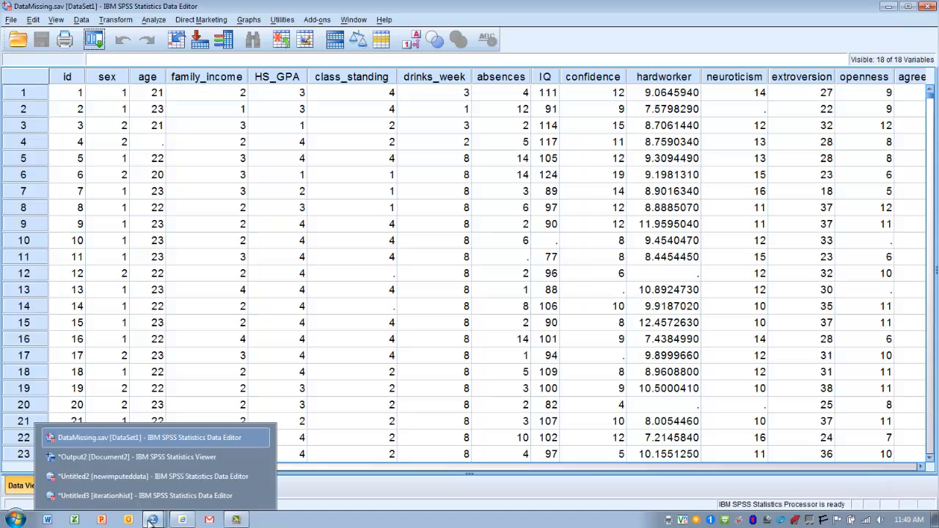
click(124, 476)
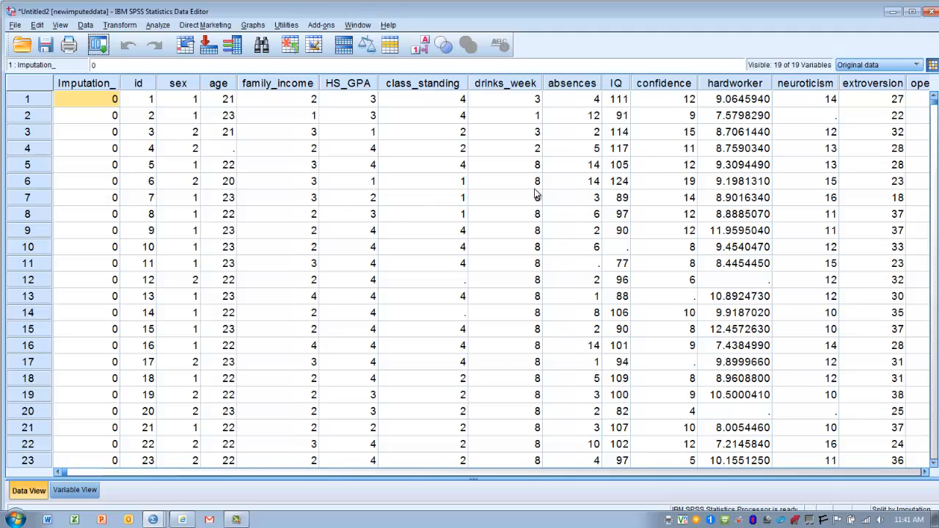
click(918, 66)
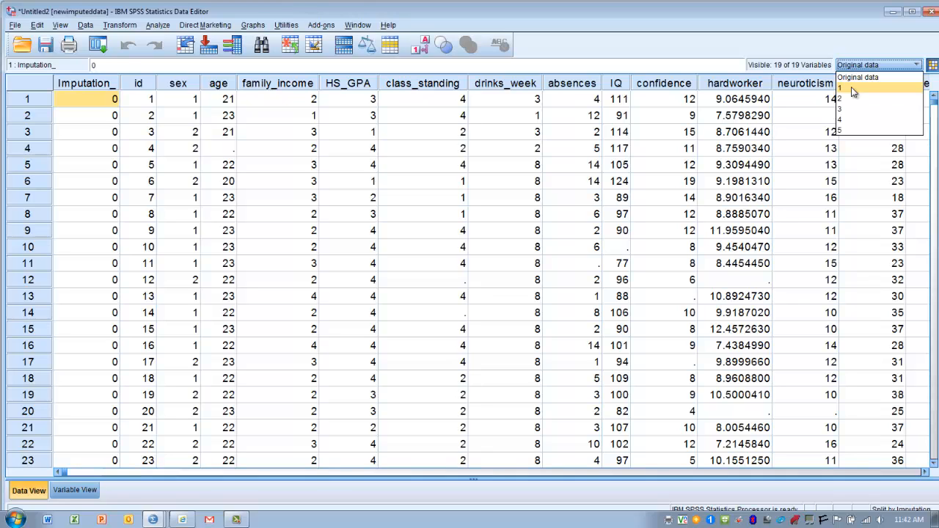
click(854, 89)
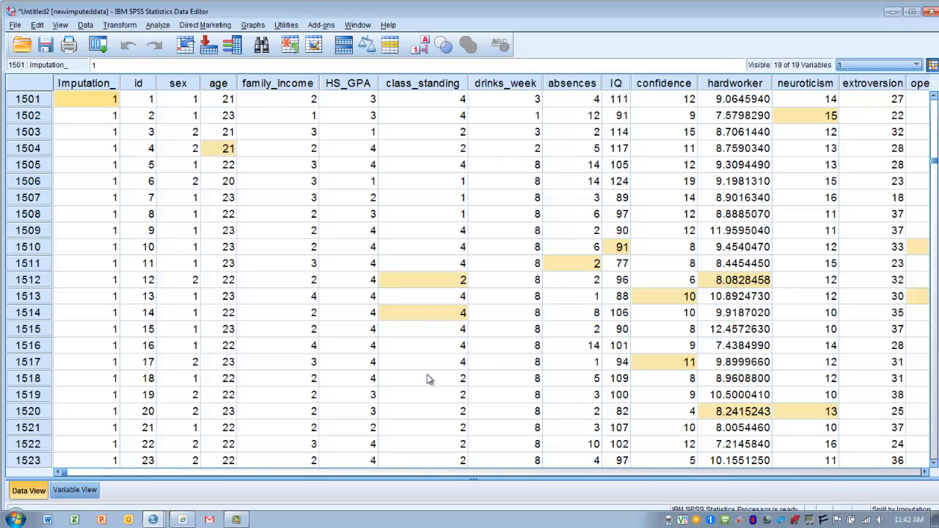
click(919, 66)
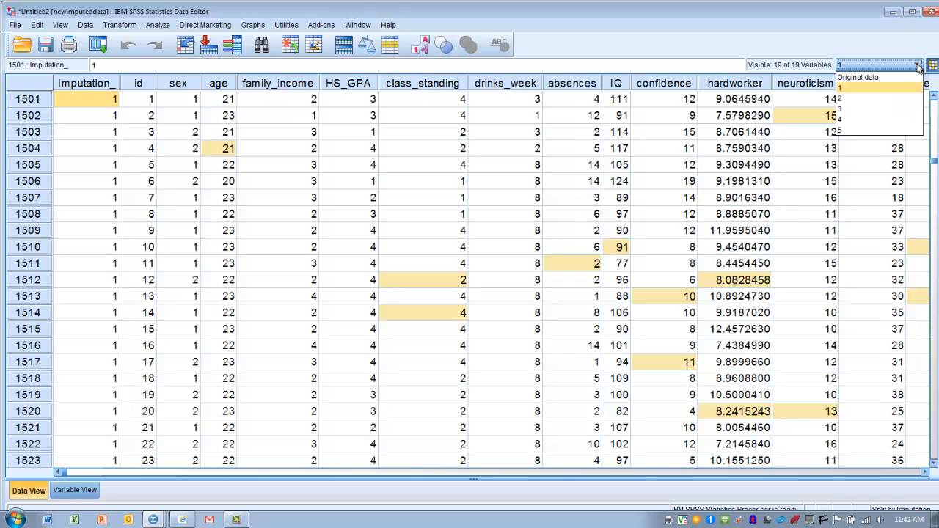
click(864, 98)
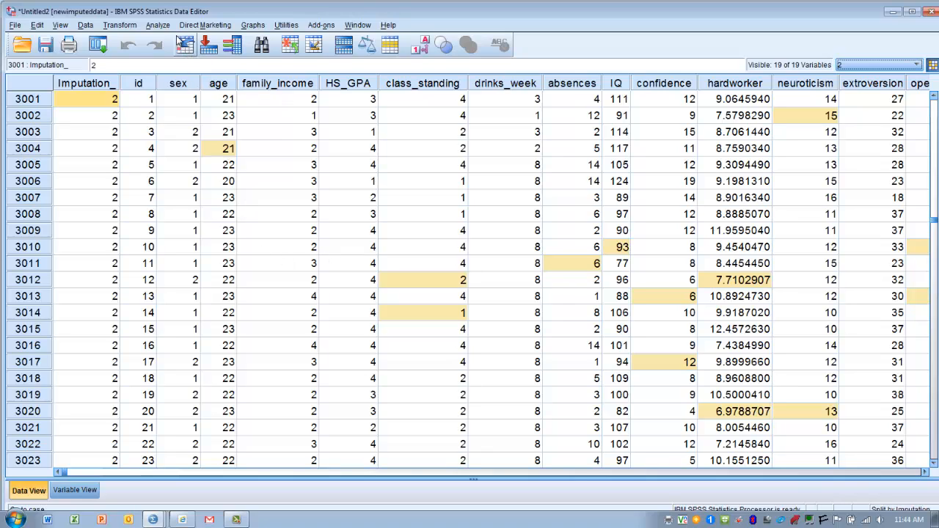
Set up an independent-samples t test with sex as the grouping variable, defining group 1 as 1 and group 2 as 2.
click(163, 26)
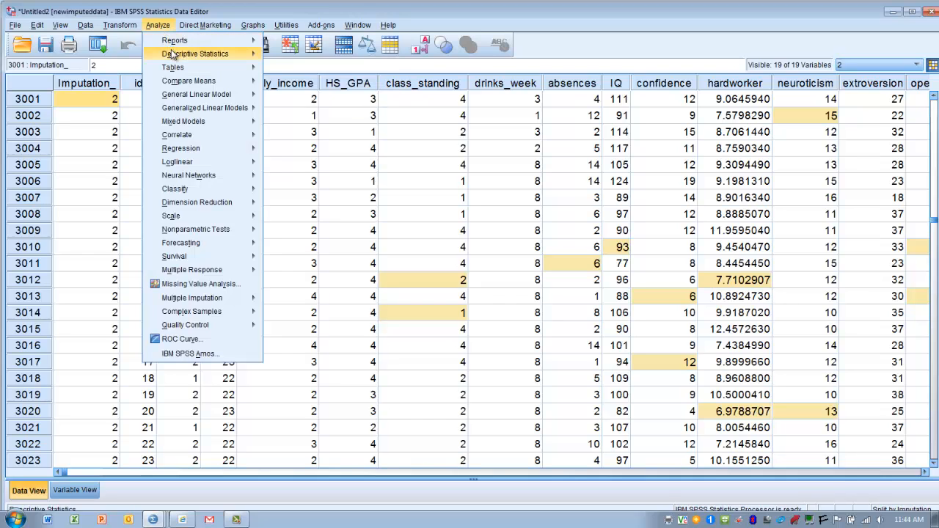
mouse_move(180, 82)
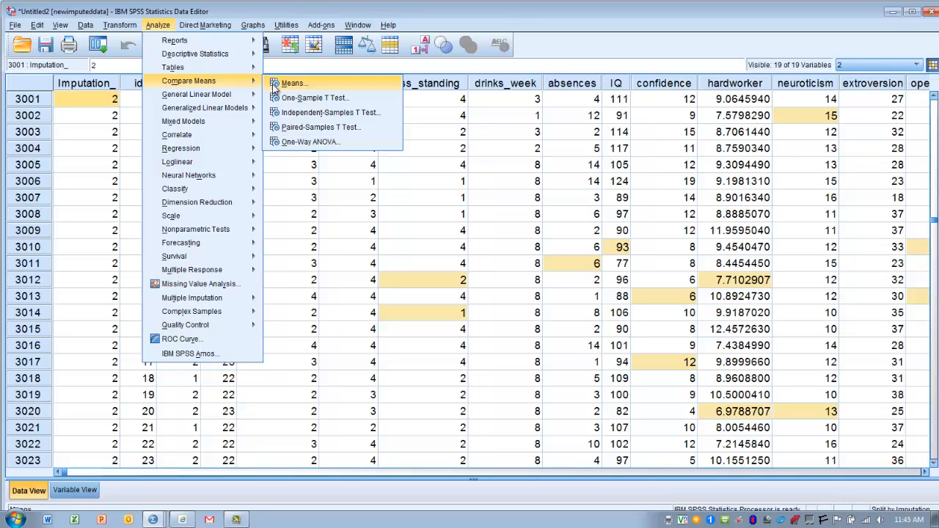
click(306, 114)
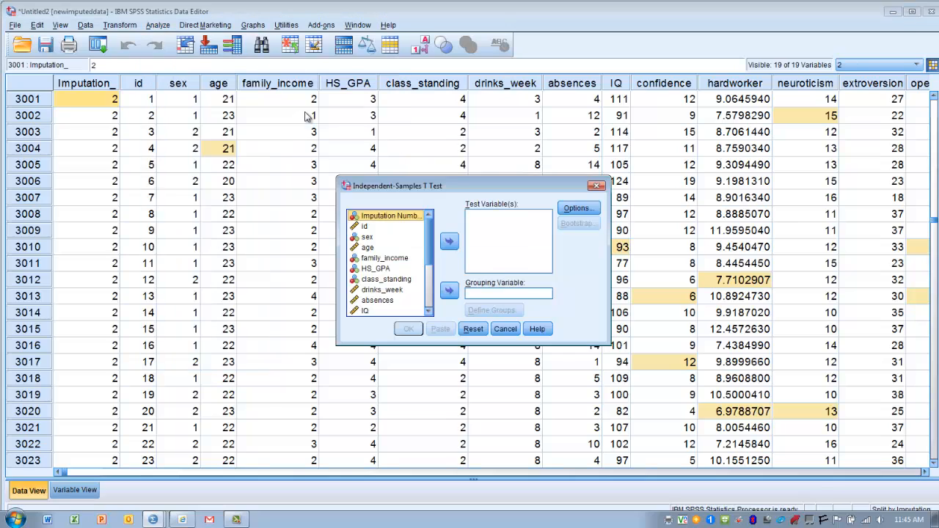
click(368, 237)
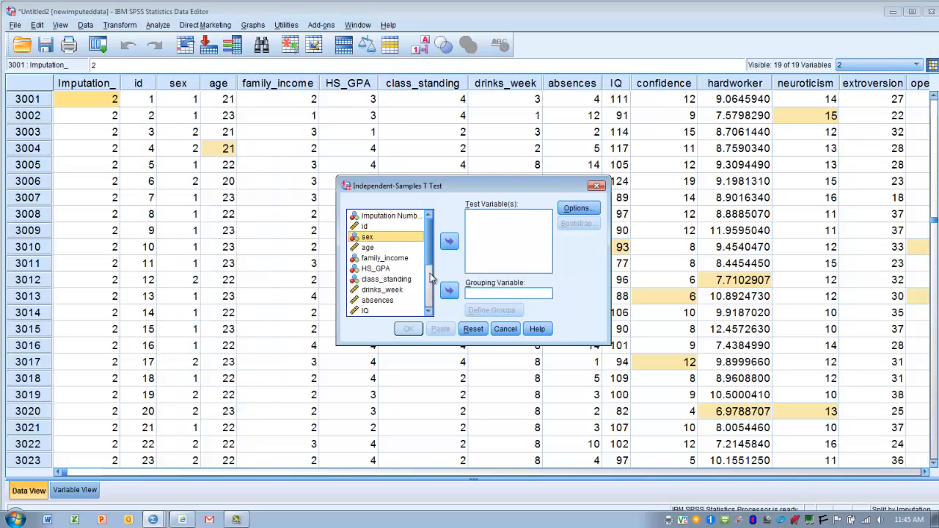
click(450, 292)
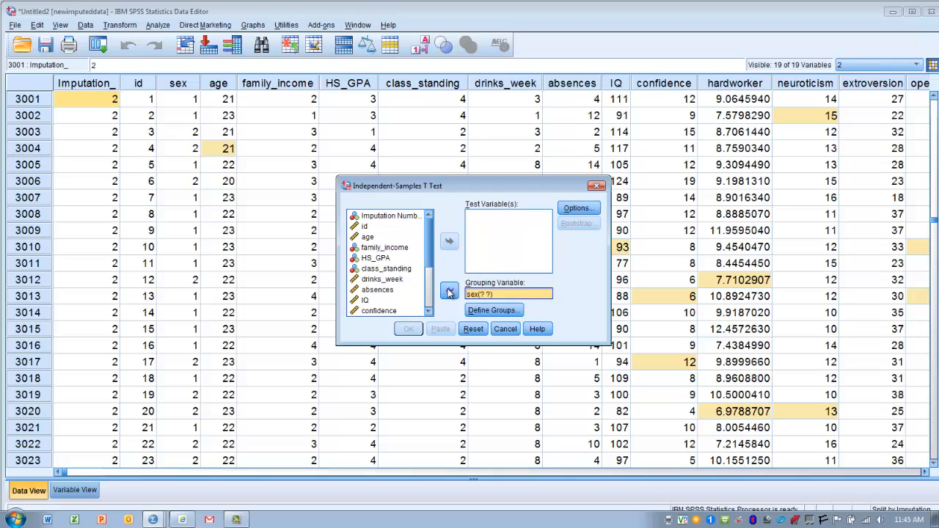
click(485, 311)
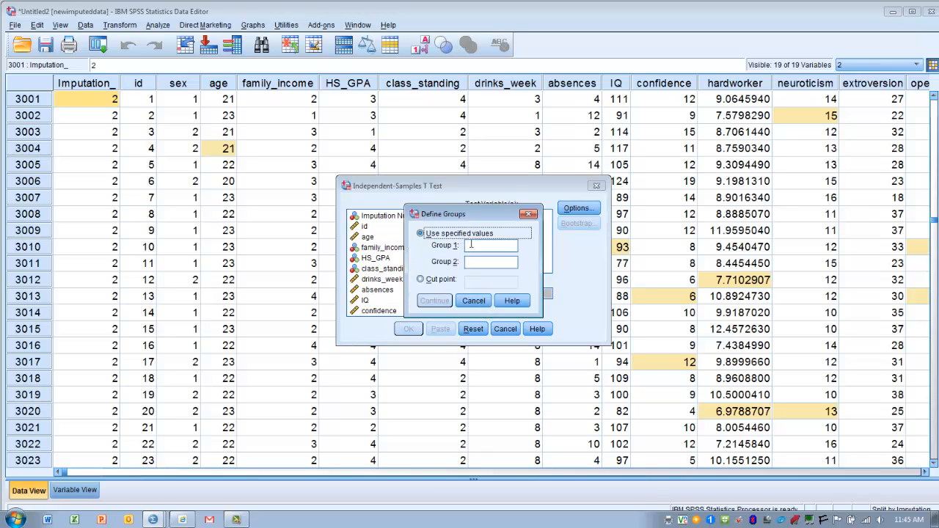
click(471, 245)
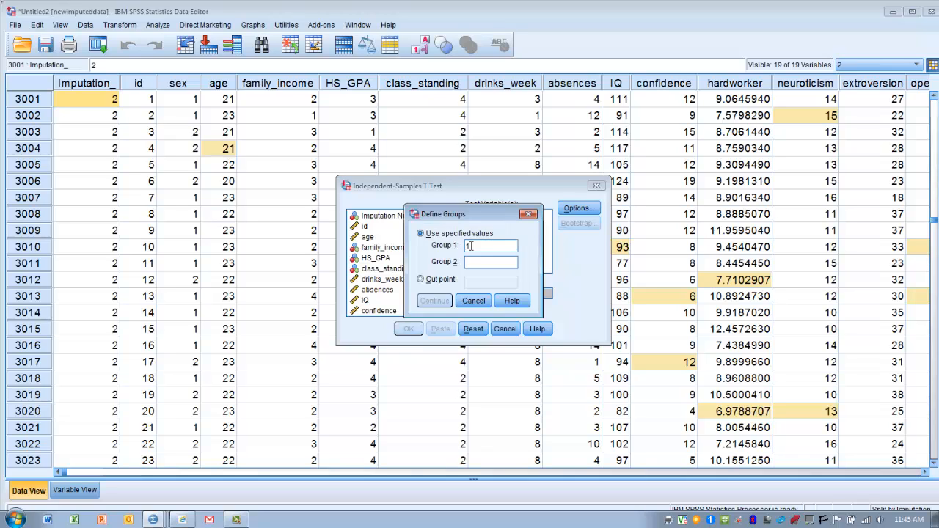
text(2)
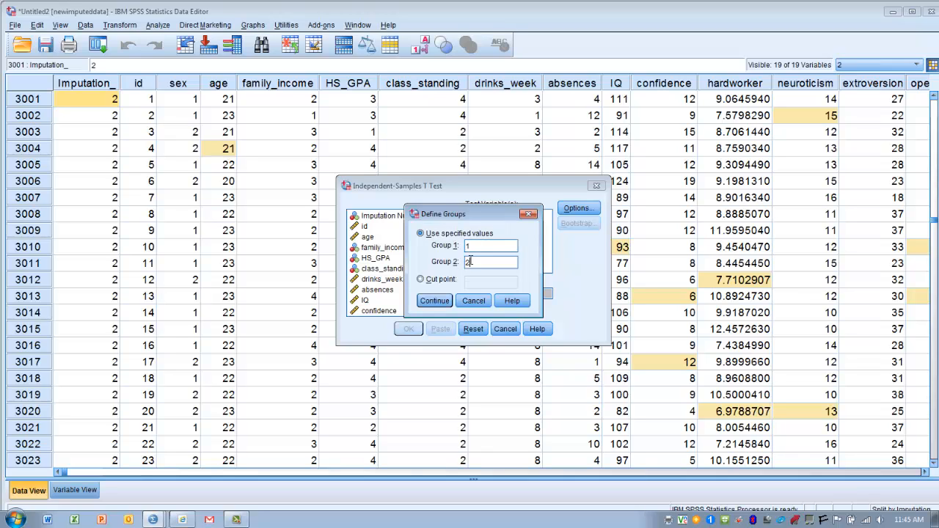
click(437, 300)
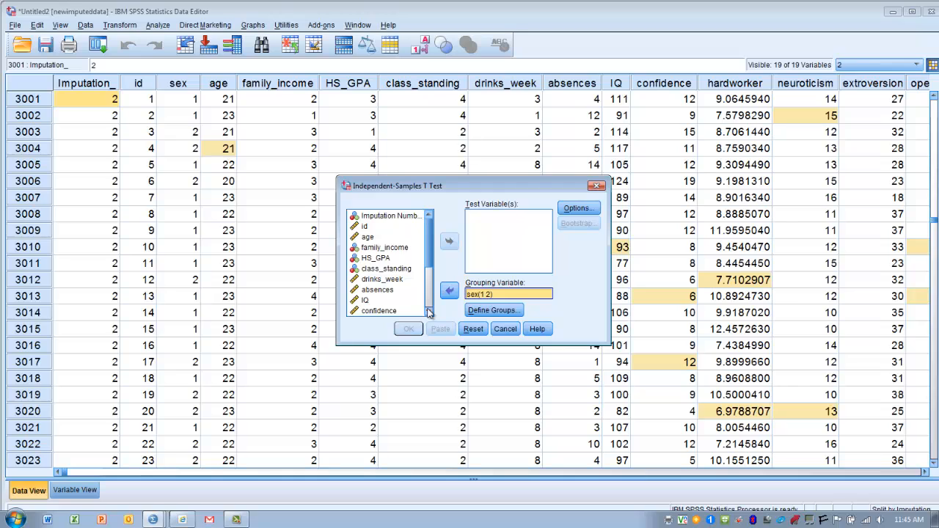
Use number_grade as the test variable and run the independent-samples t test.
scroll(429, 314, down, 3)
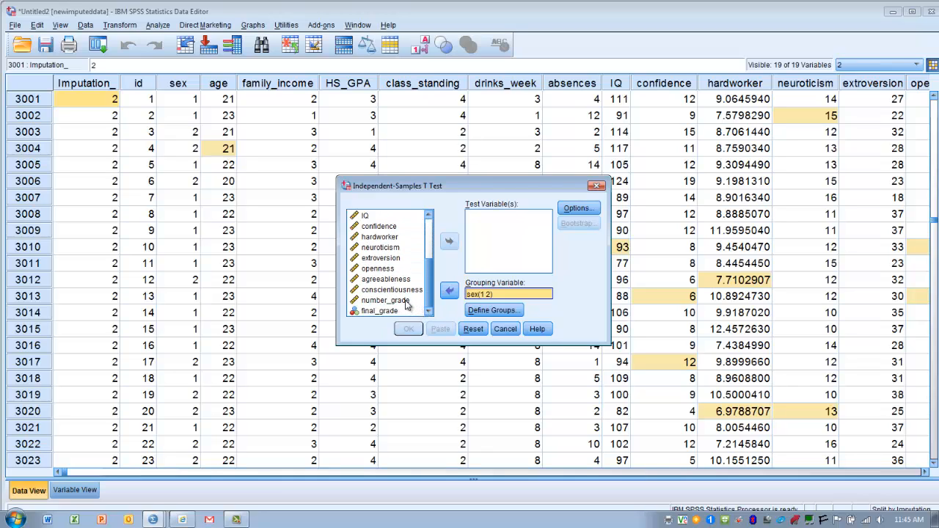
click(405, 303)
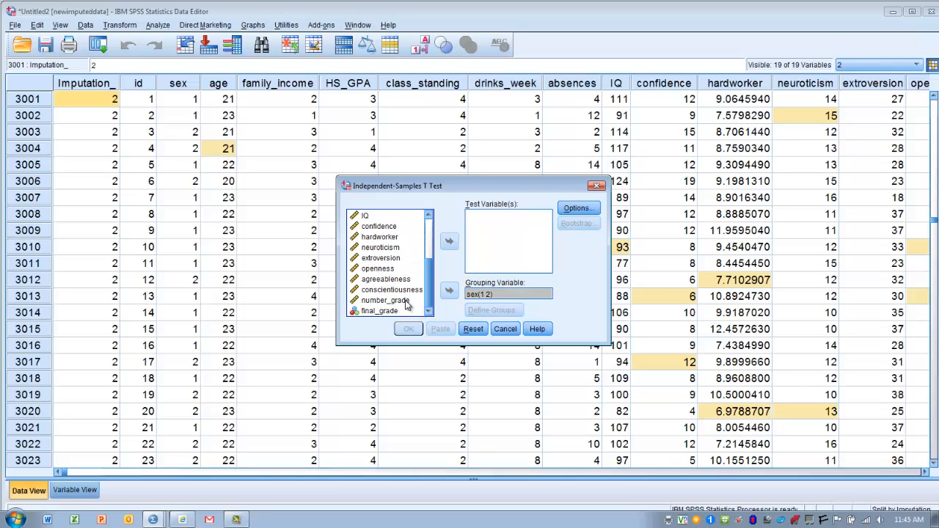
click(450, 242)
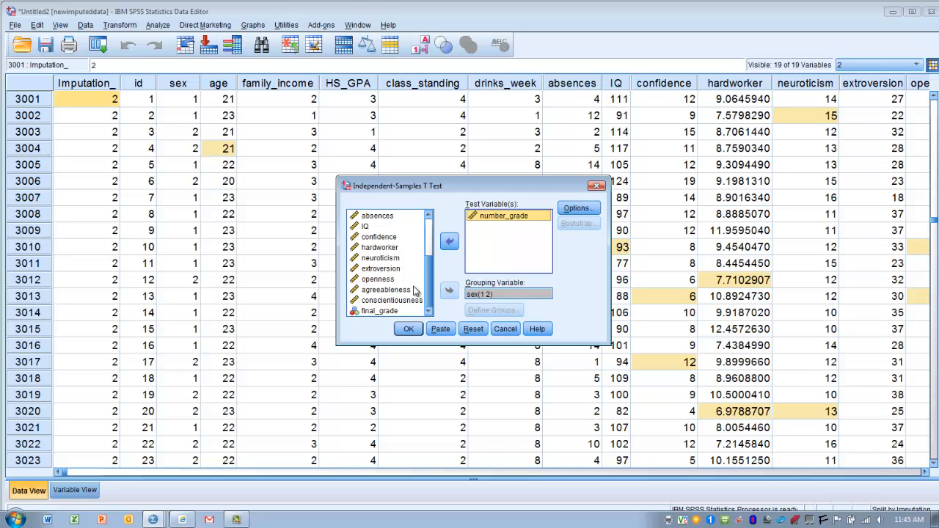
click(409, 330)
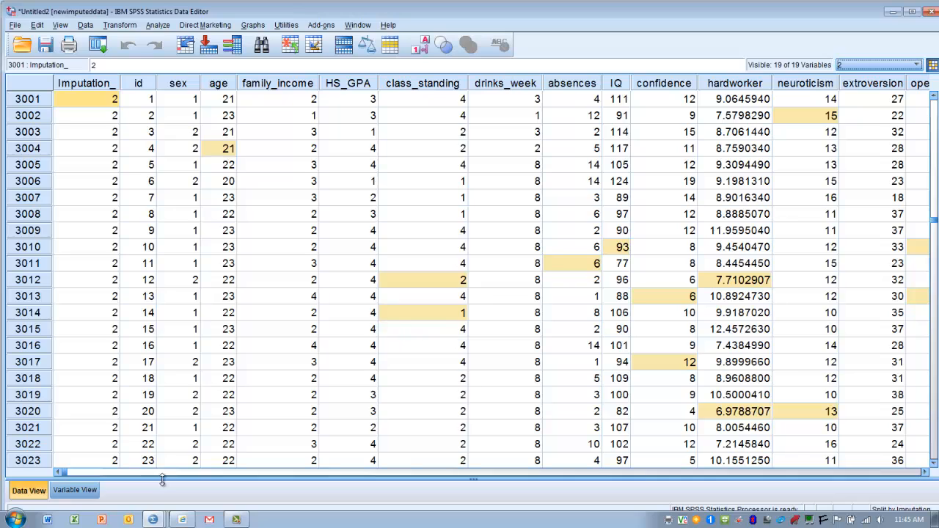
Switch to the Output2 viewer window and examine the t test's group statistics for the original, imputed and pooled data.
mouse_move(152, 520)
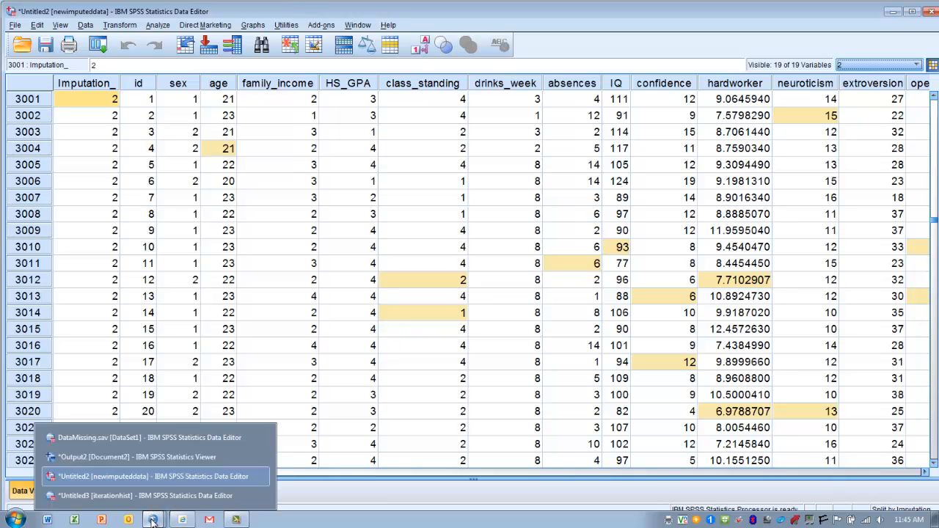
click(153, 457)
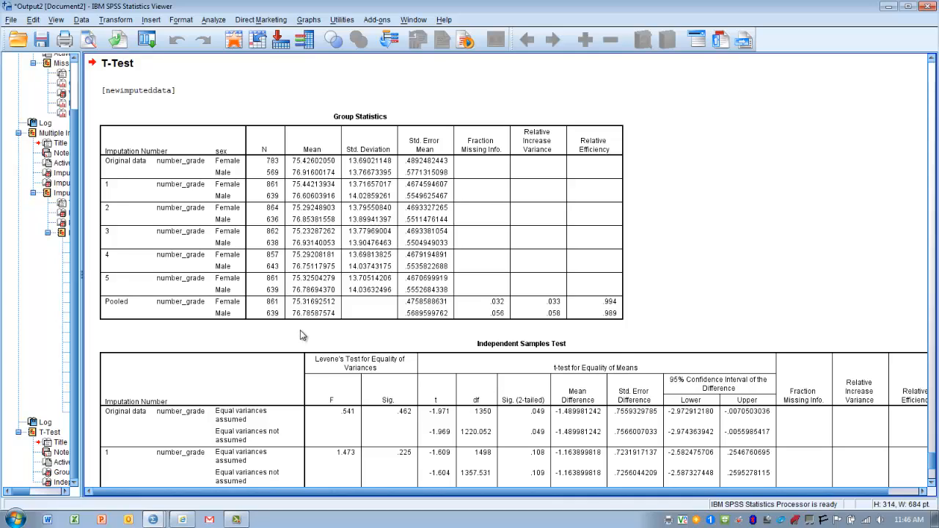
click(335, 321)
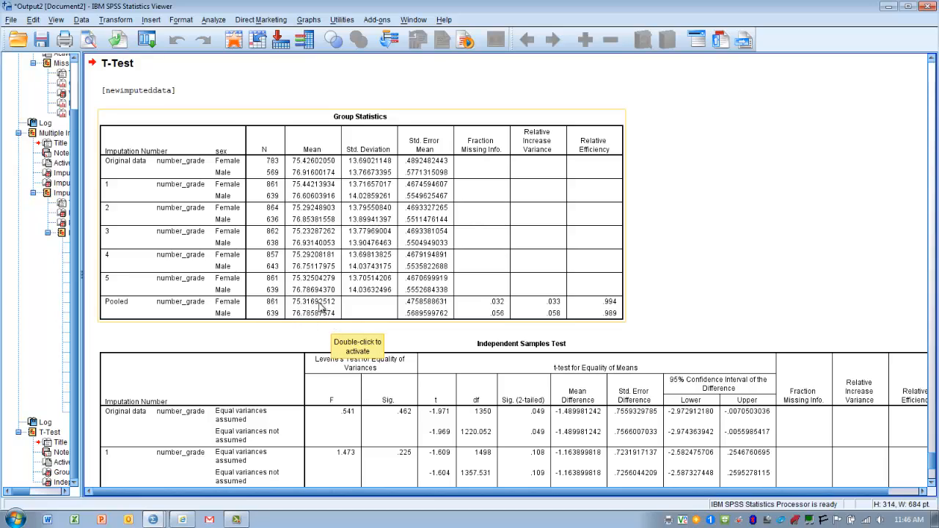
click(311, 337)
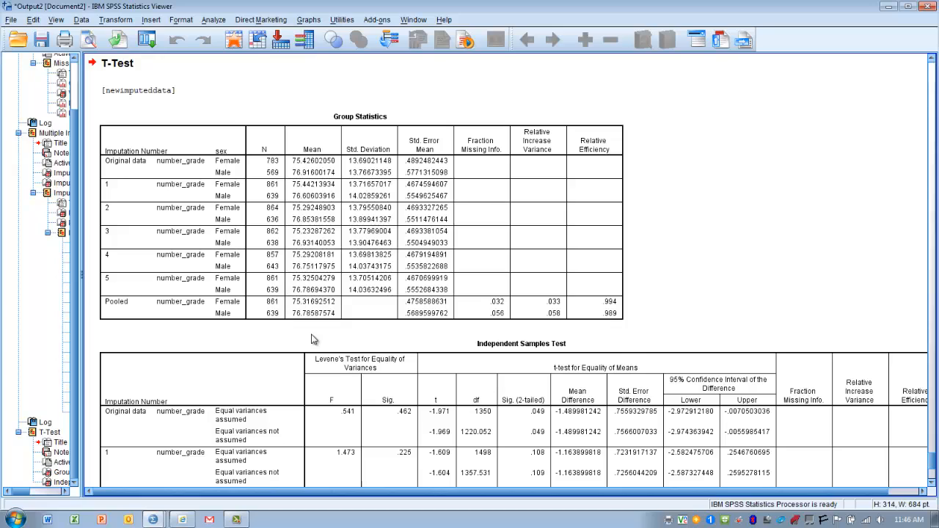
click(329, 344)
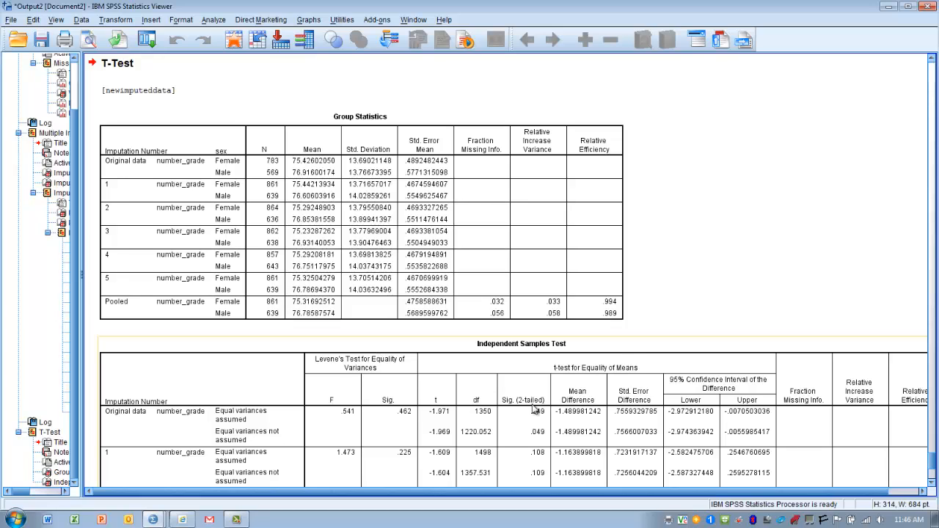
Examine the Independent Samples Test table from the original data through all five imputations down to the pooled results.
click(931, 485)
click(932, 485)
click(932, 485)
click(931, 485)
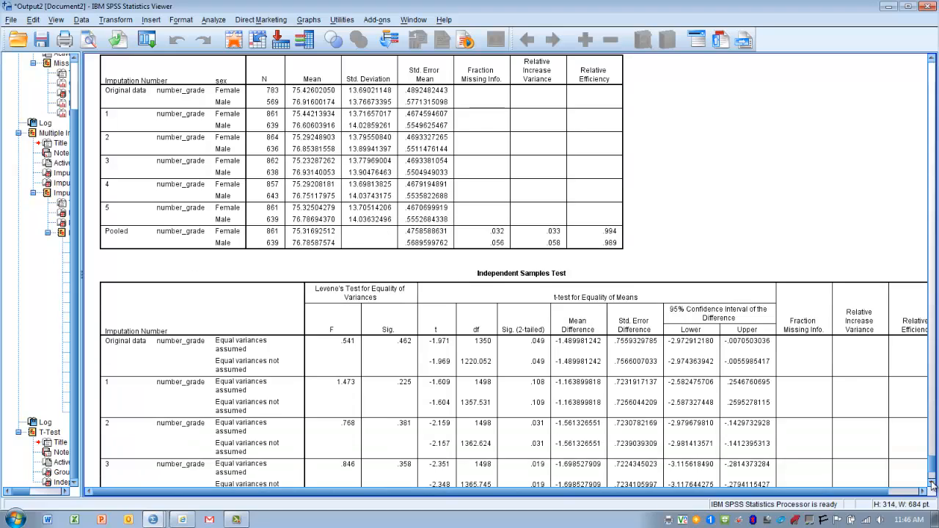
click(932, 485)
click(932, 485)
click(932, 485)
click(932, 485)
click(932, 485)
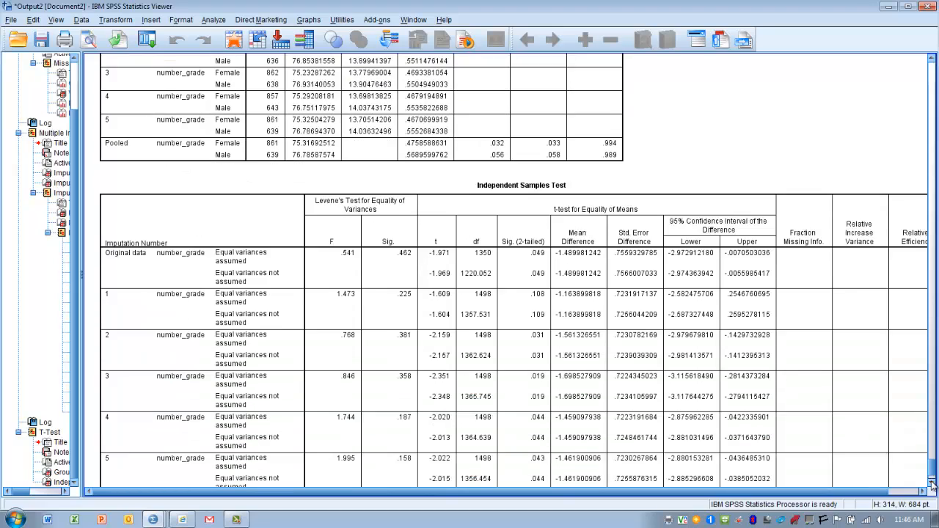
click(932, 485)
click(932, 485)
click(931, 485)
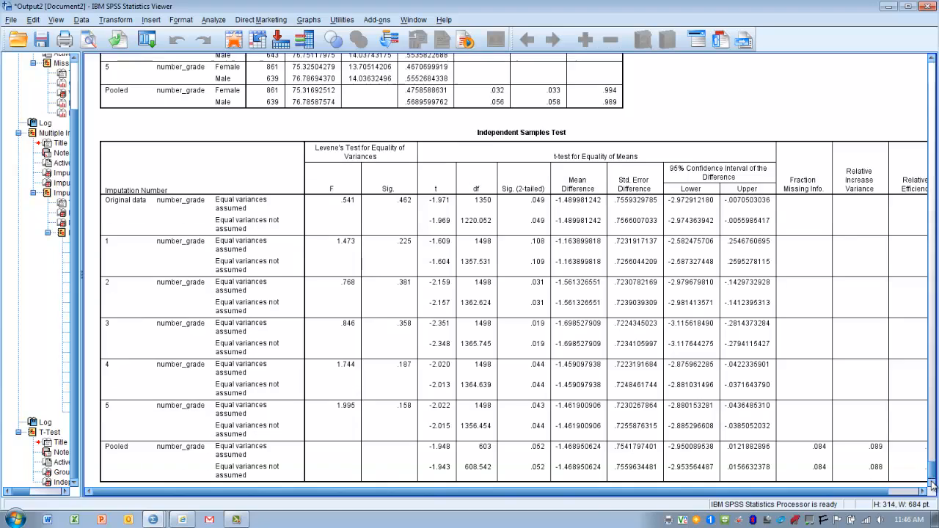
click(932, 485)
click(931, 484)
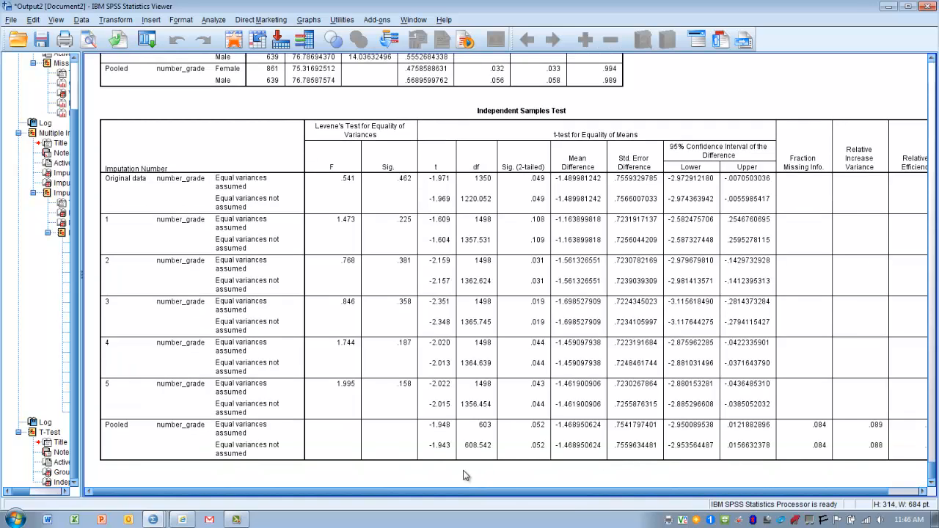
click(346, 459)
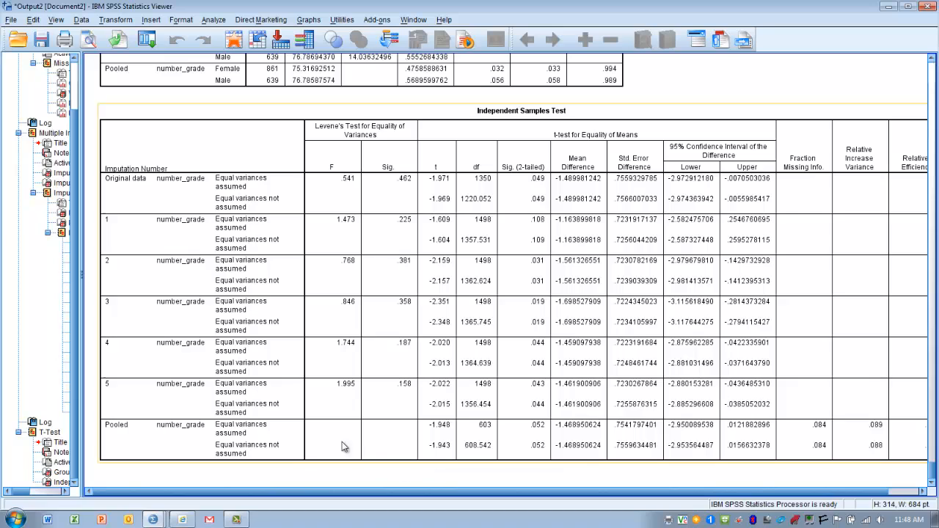
Go back to the Multiple Imputation output and examine its tables from Imputation Specifications and Imputation Constraints through Imputation Results.
click(54, 134)
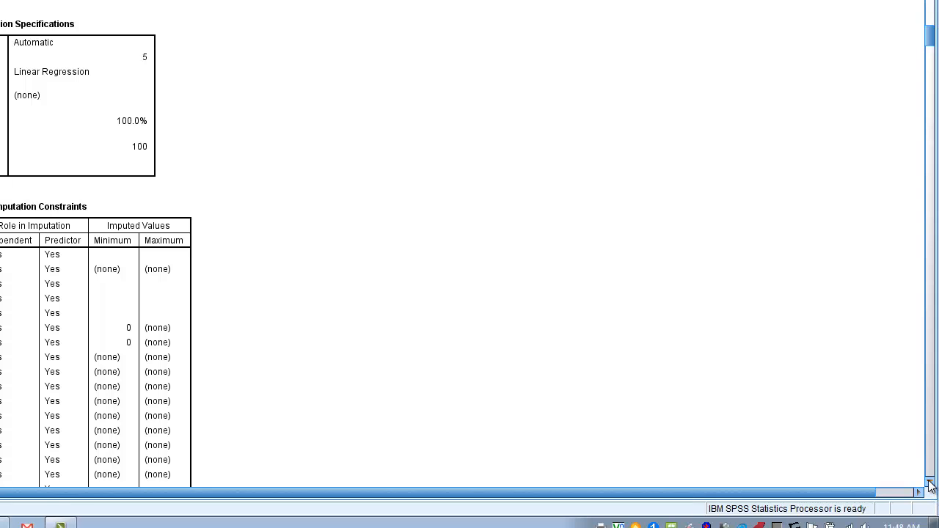
drag(929, 486, 929, 485)
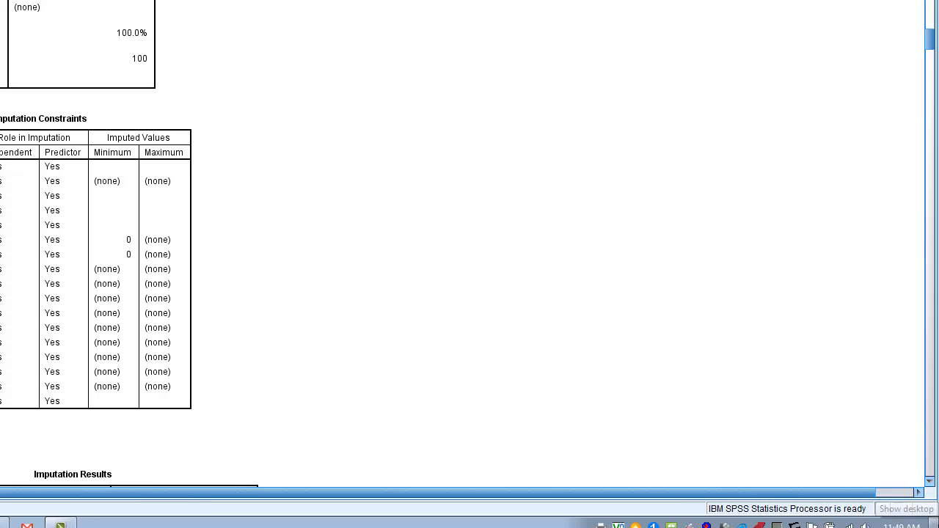
click(930, 484)
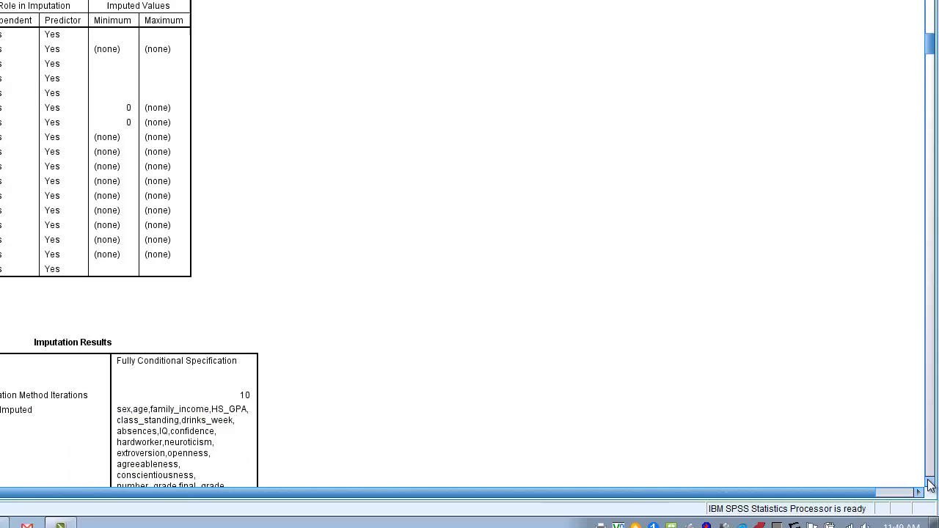
click(930, 484)
click(929, 484)
click(929, 484)
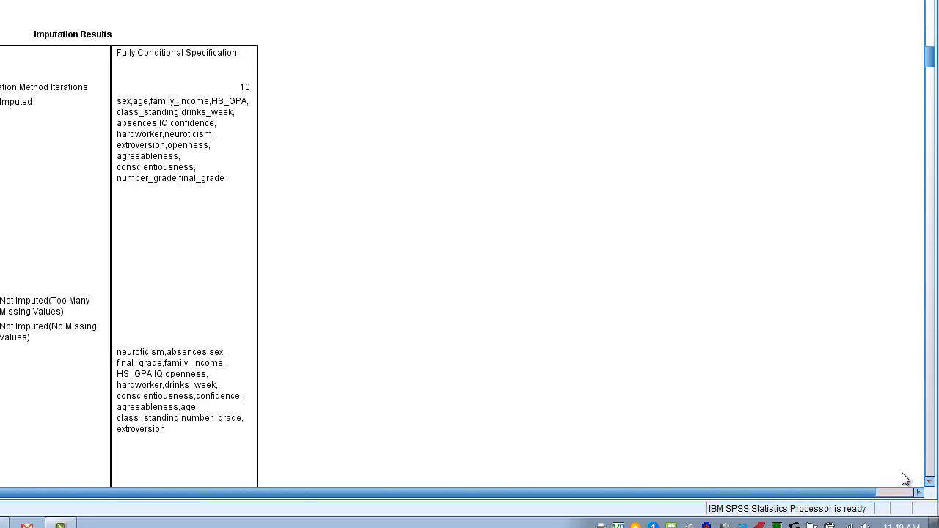
click(929, 482)
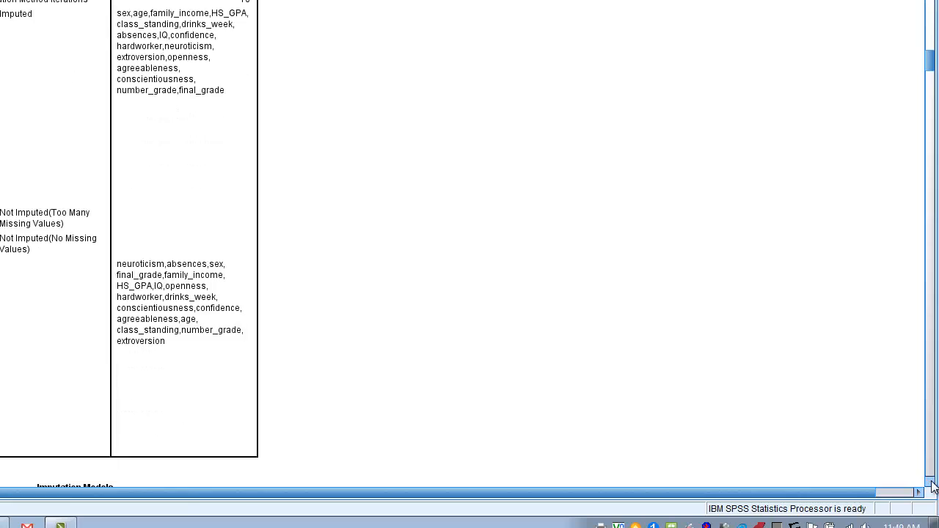
Examine the Imputation Models table, reviewing model type, effects, missing values and imputed values for each variable from neuroticism to confidence.
click(930, 482)
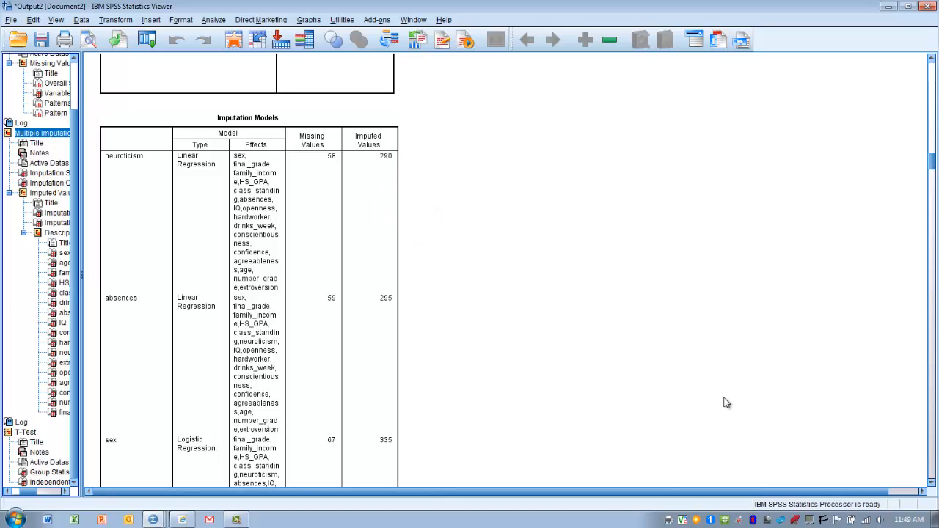
click(931, 484)
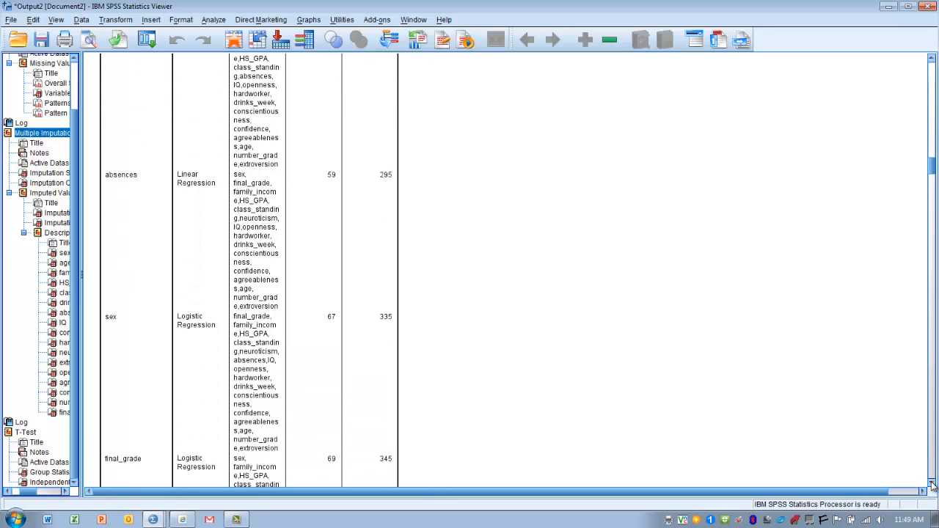
click(932, 484)
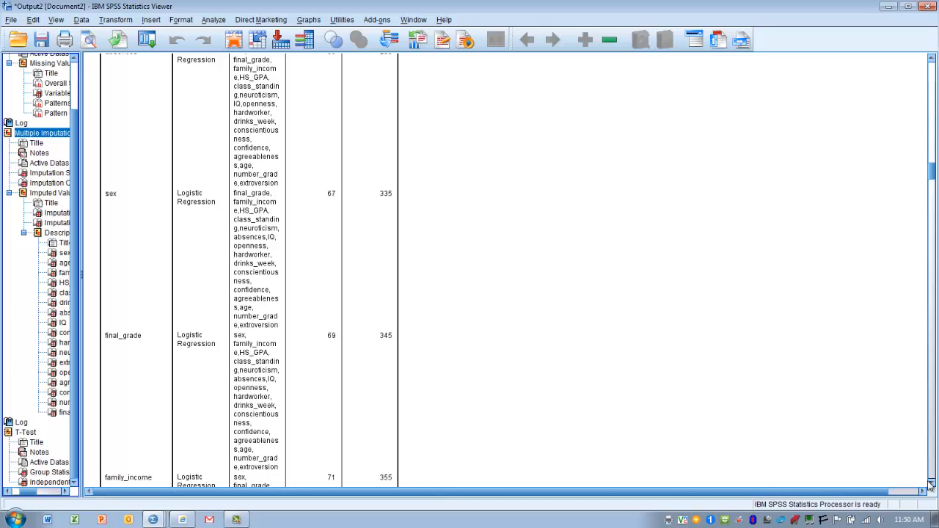
drag(934, 487, 934, 486)
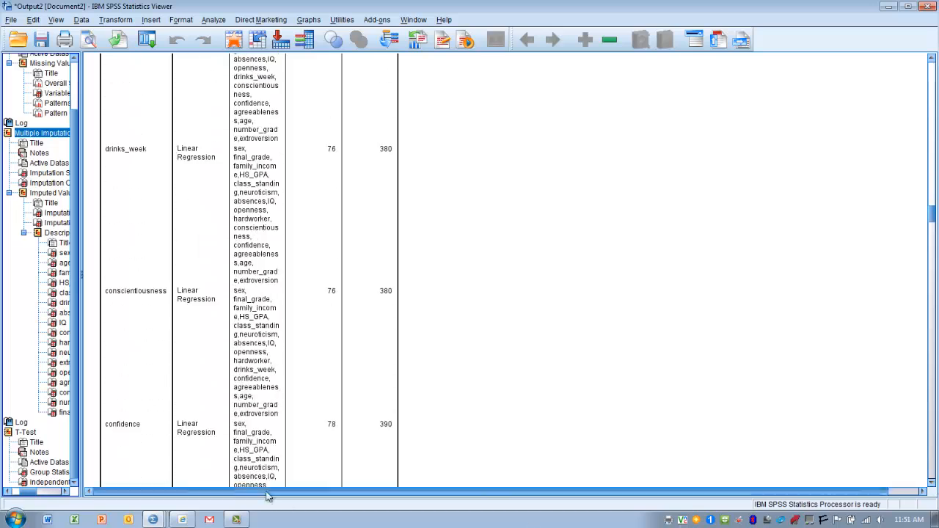
Jump to the imputation's Descriptive Statistics and compare original, imputed and complete data for sex and age.
click(48, 232)
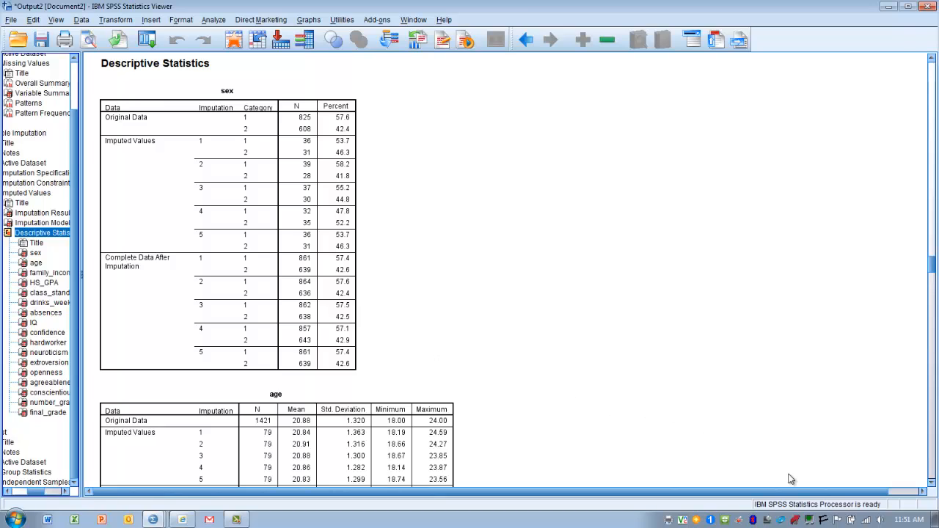
click(933, 486)
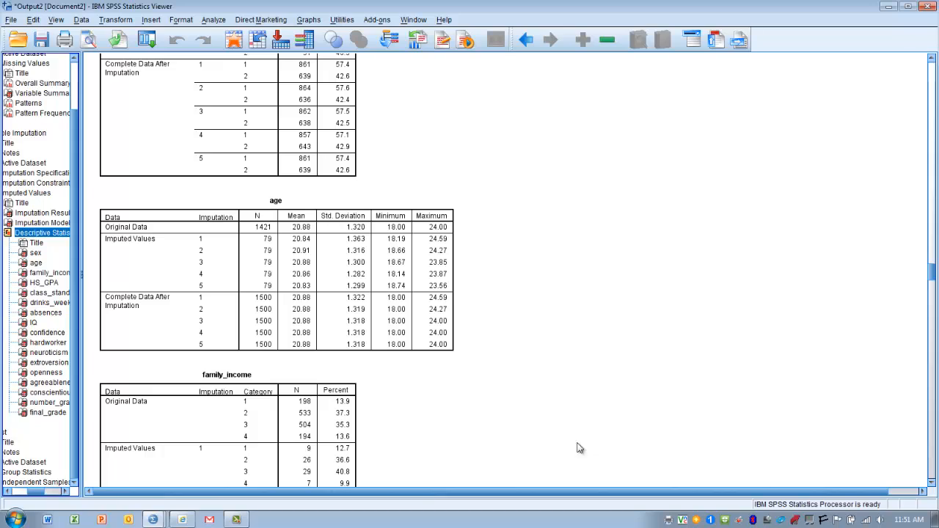